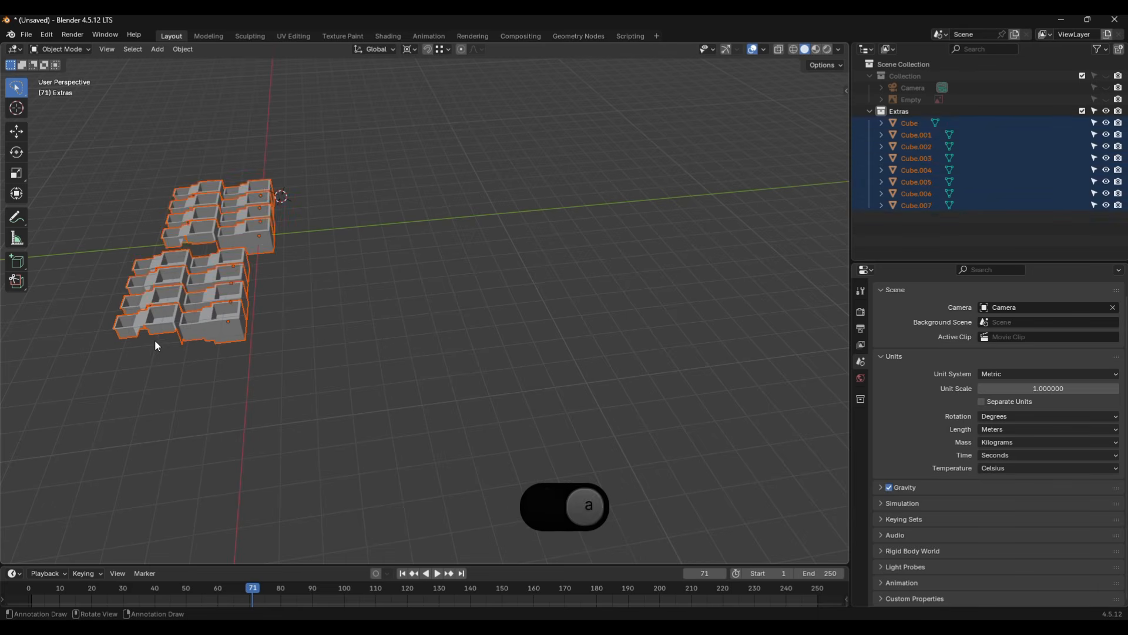
Duplicate all the hollow box objects, place the copies beside the originals, and look over the enlarged group
key(shift+d)
click(261, 333)
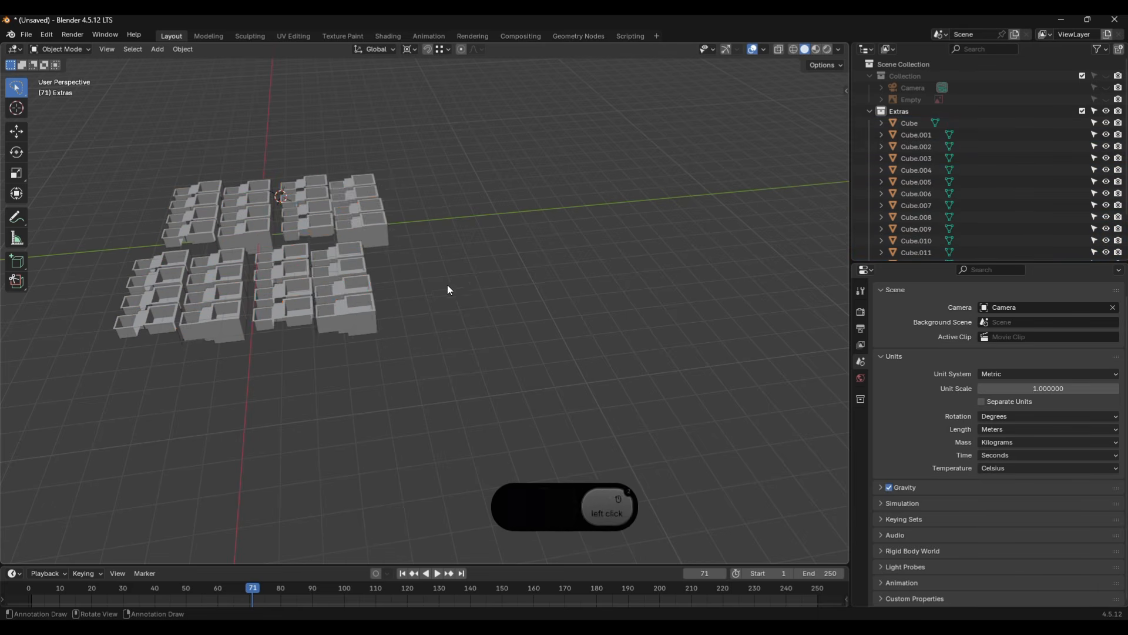
middle_drag(448, 289, 274, 292)
scroll(272, 329, up, 8)
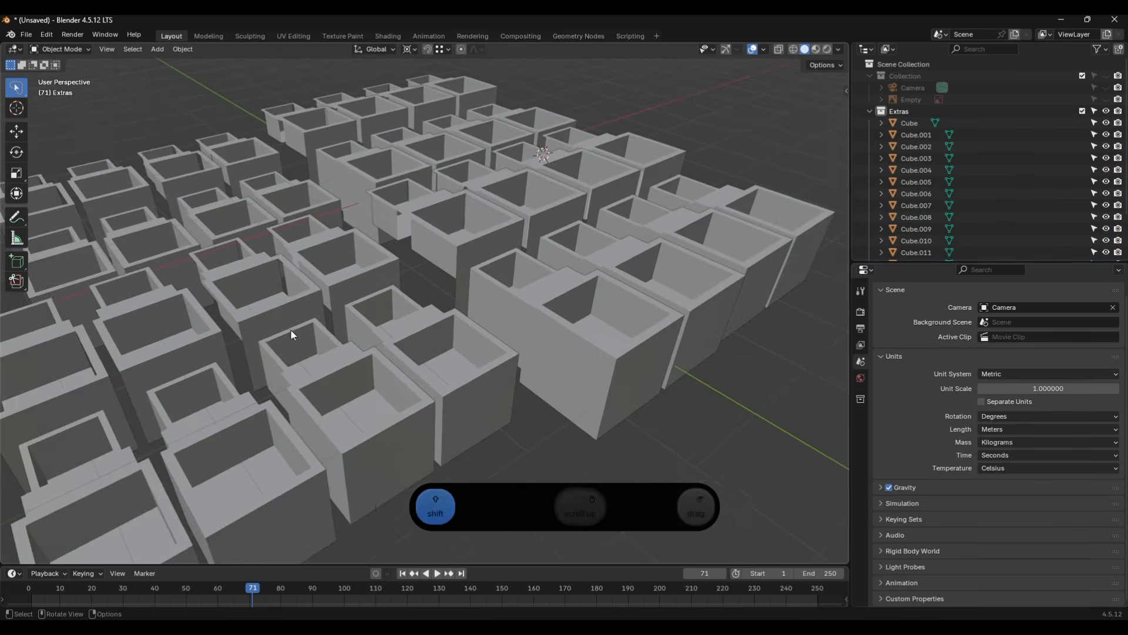
shift+middle_drag(292, 334, 420, 288)
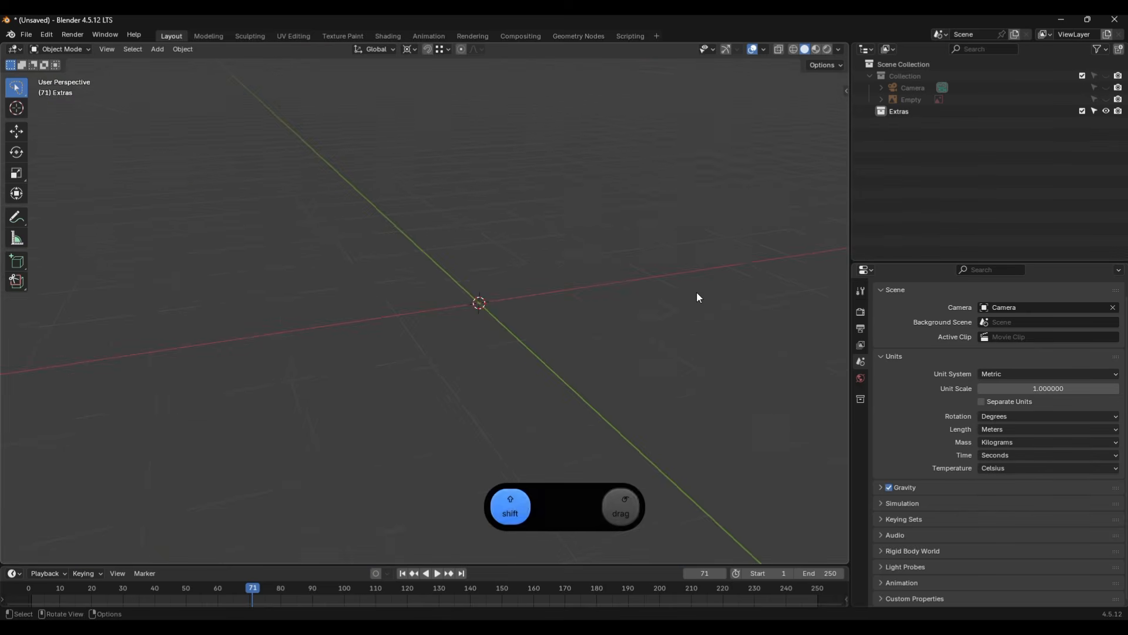
Look over the empty scene around the origin from perspective and top views
scroll(694, 294, up, 2)
middle_drag(627, 290, 651, 328)
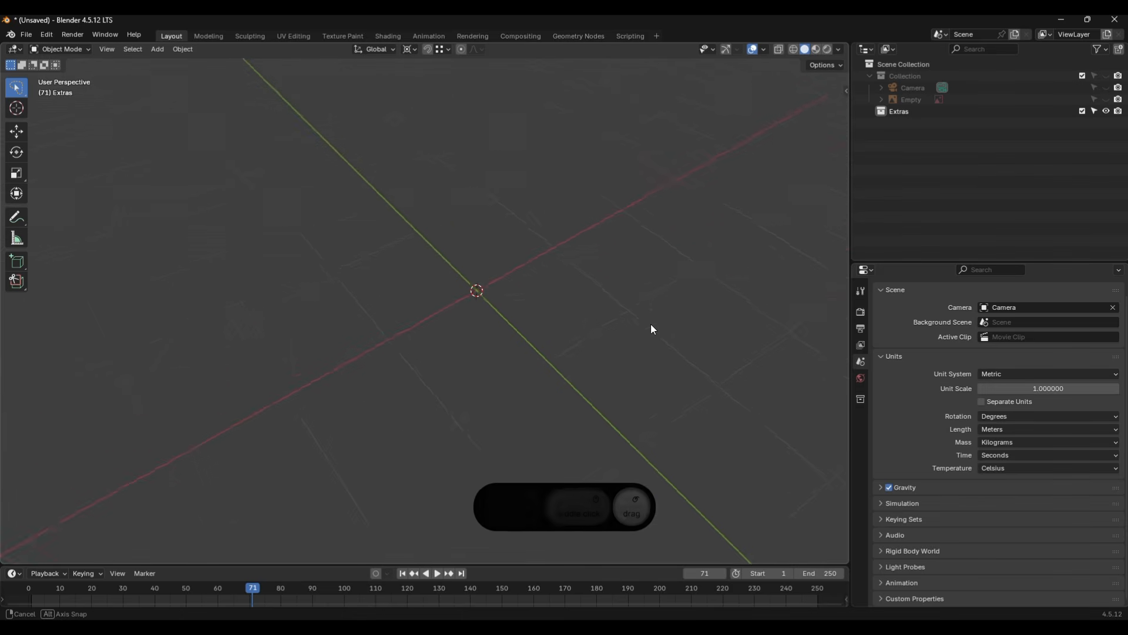
mouse_move(599, 282)
middle_down()
mouse_move(633, 277)
mouse_move(643, 308)
mouse_move(621, 297)
mouse_move(617, 318)
mouse_move(607, 298)
mouse_move(598, 302)
mouse_move(617, 277)
mouse_move(589, 288)
middle_up()
mouse_move(627, 324)
shift+middle_down()
mouse_move(598, 332)
mouse_move(652, 326)
mouse_move(562, 323)
mouse_move(616, 337)
mouse_move(538, 330)
mouse_move(531, 290)
mouse_move(588, 310)
mouse_move(533, 346)
mouse_move(507, 297)
mouse_move(720, 368)
mouse_move(585, 317)
mouse_move(552, 343)
mouse_move(576, 348)
mouse_move(599, 305)
mouse_move(582, 333)
mouse_move(617, 314)
shift+middle_up()
key(KP_7)
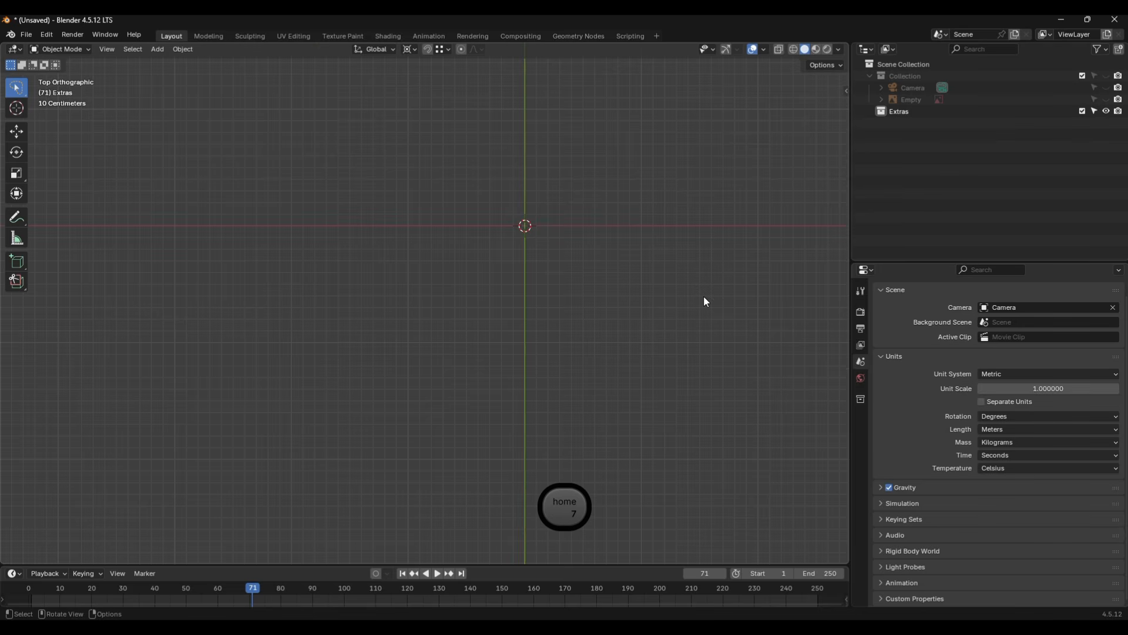
middle_drag(705, 299, 617, 329)
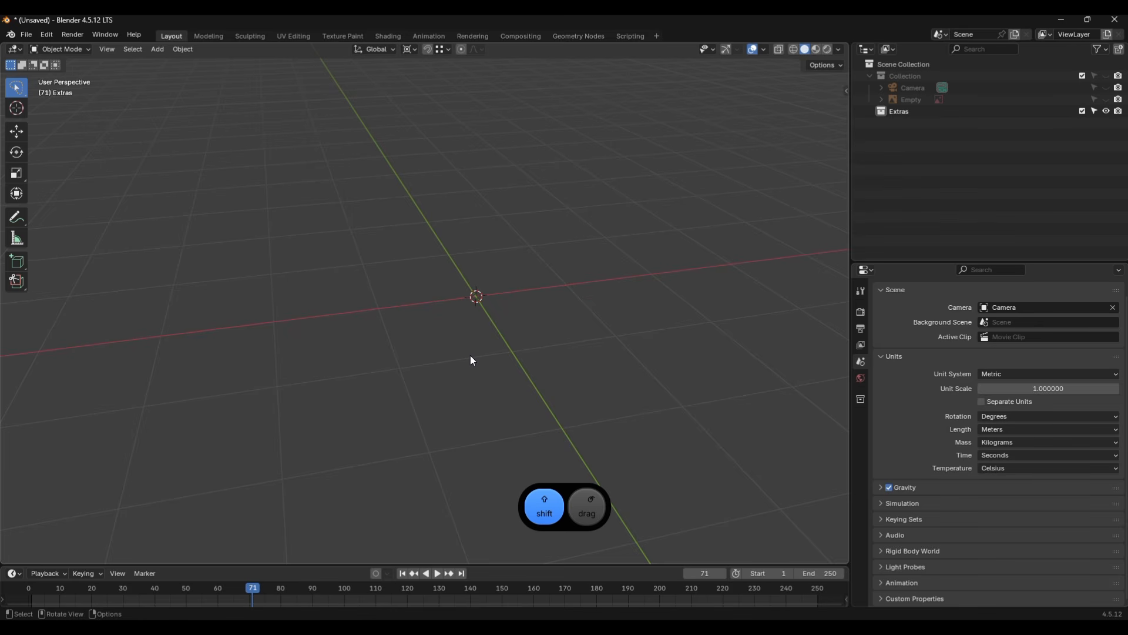
Add a cube mesh at the origin, scale it down to about 0.5, and deselect it
key(shift+a)
mouse_move(473, 357)
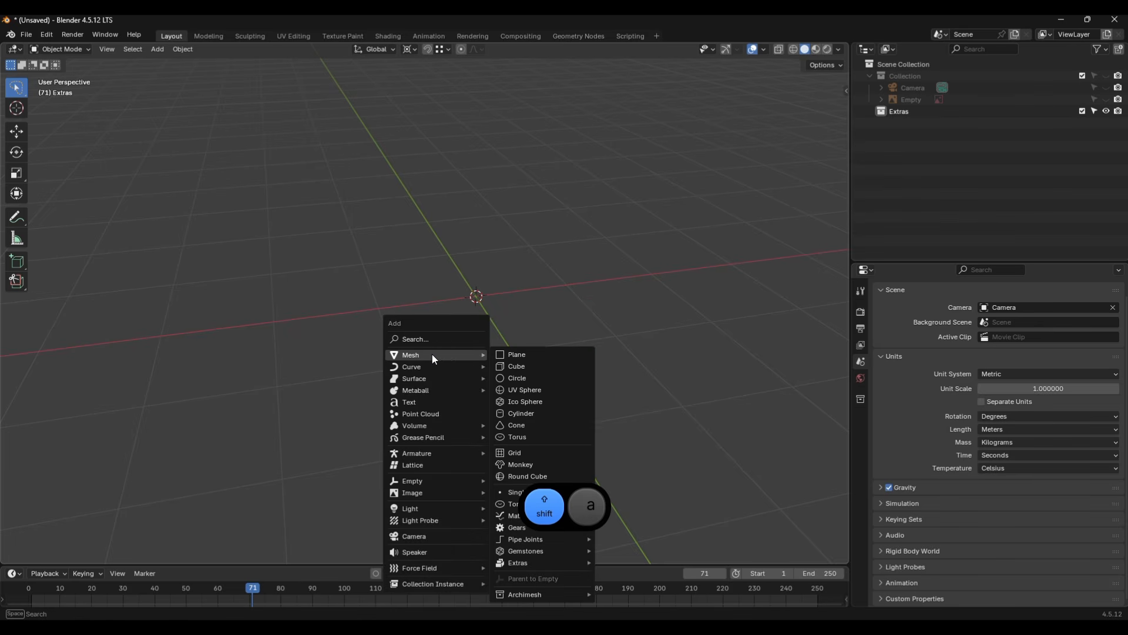
click(529, 364)
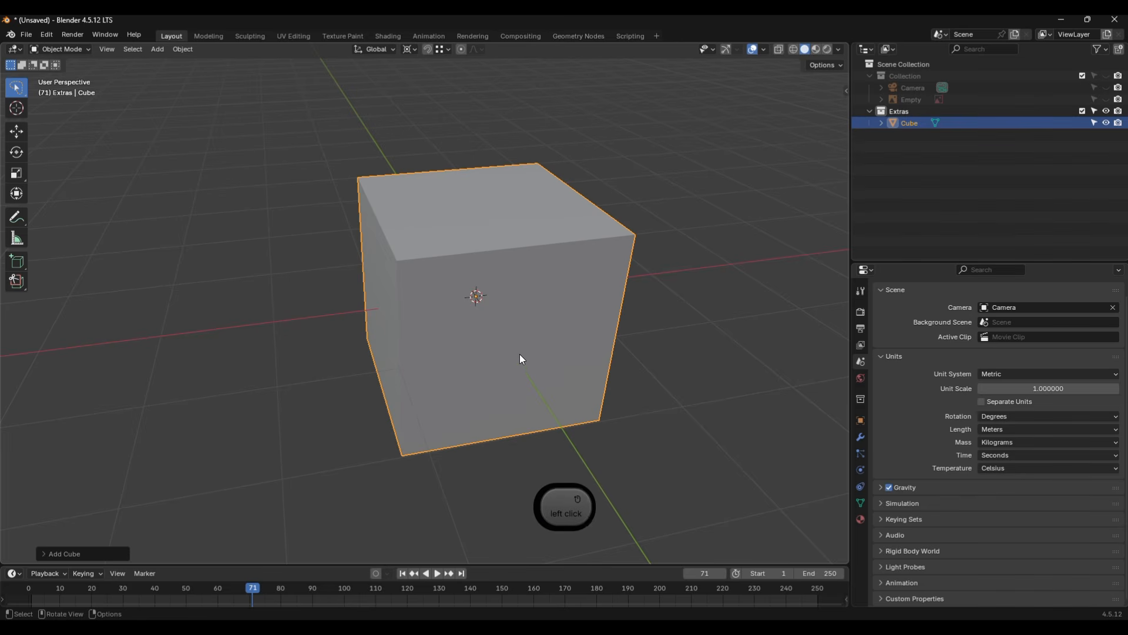
key(s)
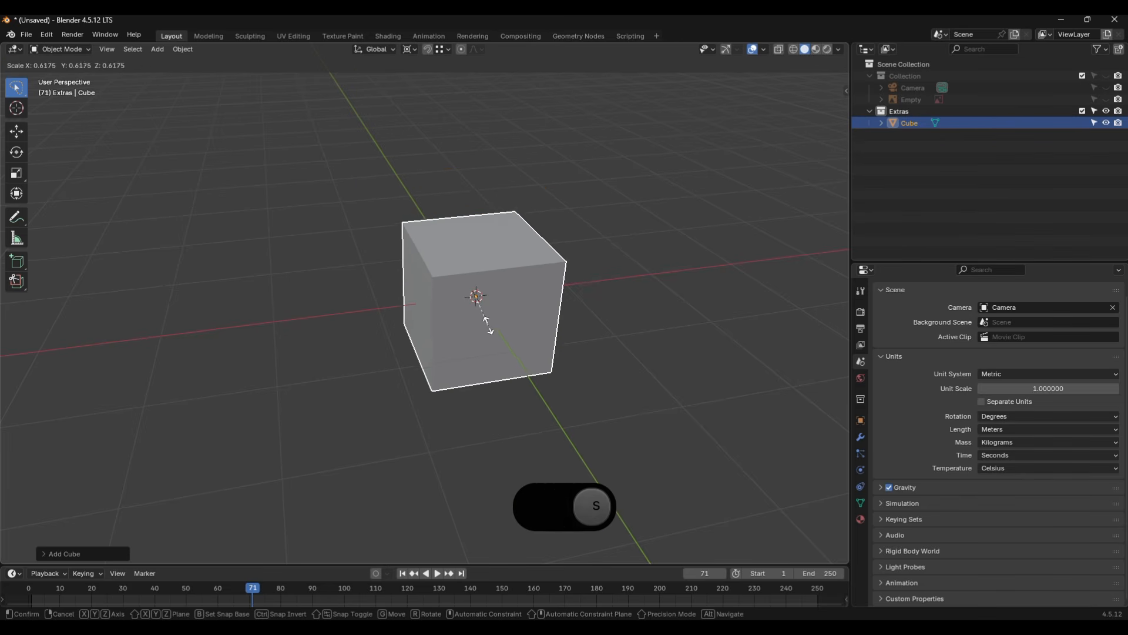
click(485, 321)
middle_drag(552, 329, 575, 328)
click(582, 404)
Examine the cube from the top and front views, rotating the view sideways around it in increments
key(KP_7)
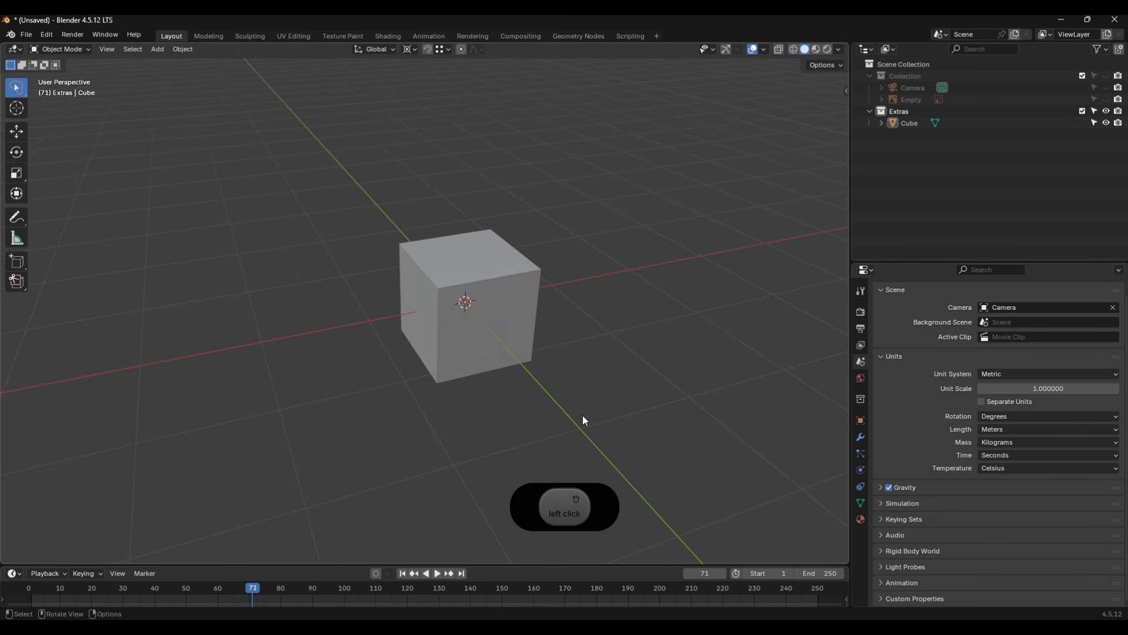
key(KP_1)
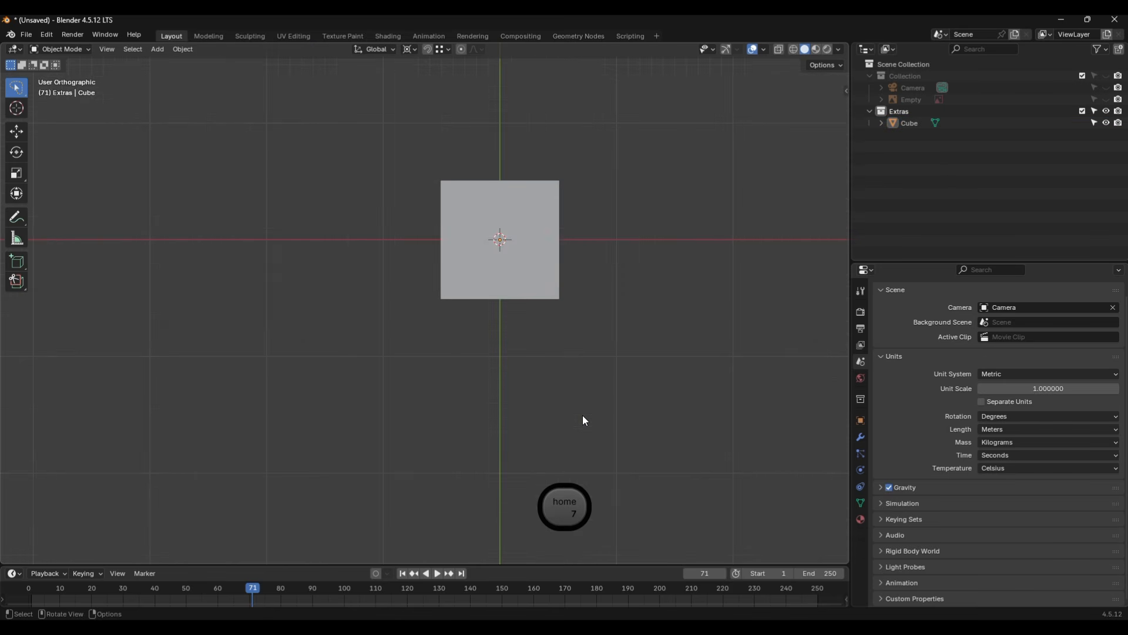
key(KP_7)
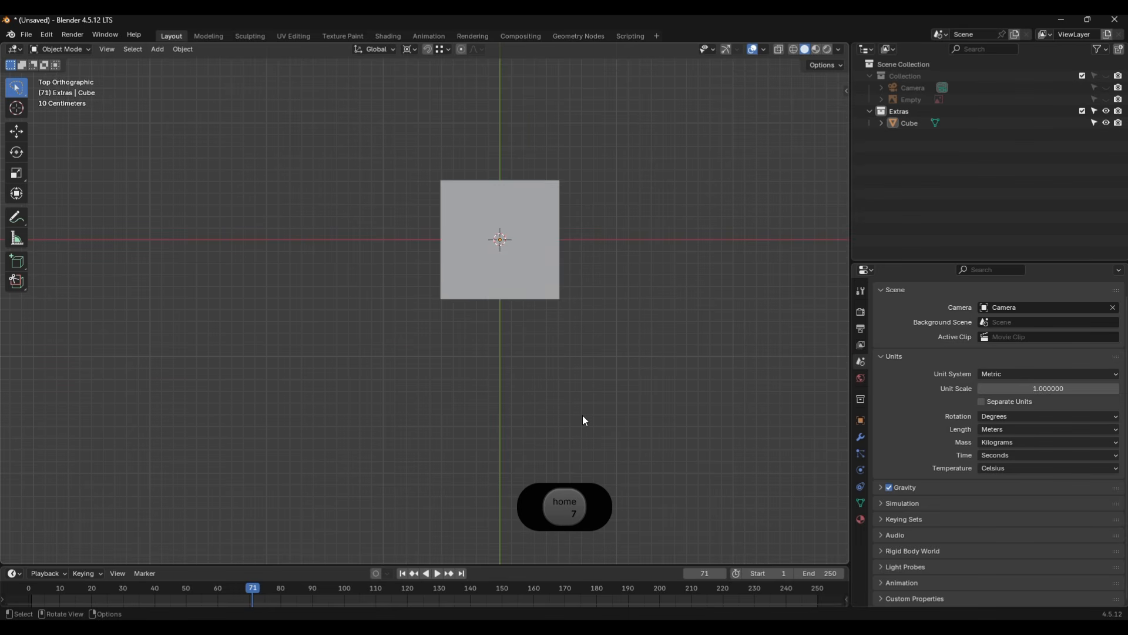
key(KP_1)
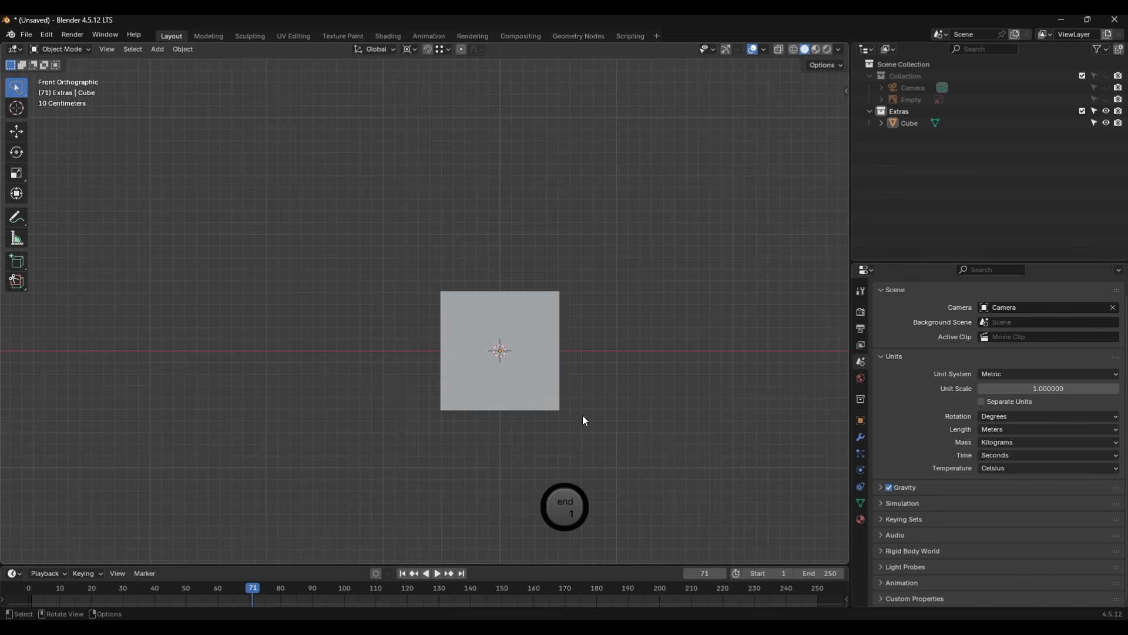
key(KP_4)
key(KP_4)
key(KP_4)
key(KP_4)
key(KP_4)
key(KP_4)
key(KP_4)
key(KP_4)
key(KP_4)
key(KP_4)
key(KP_4)
key(KP_4)
key(KP_4)
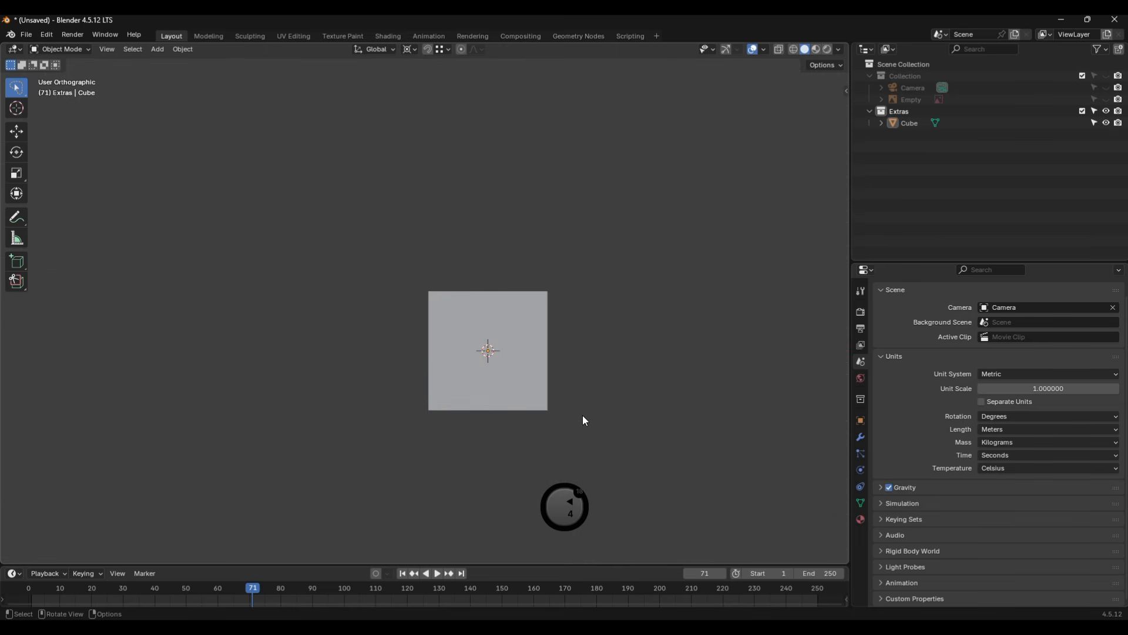
Examine the cube starting from the top view, tilting the view vertically in increments and returning to a perspective view
key(KP_7)
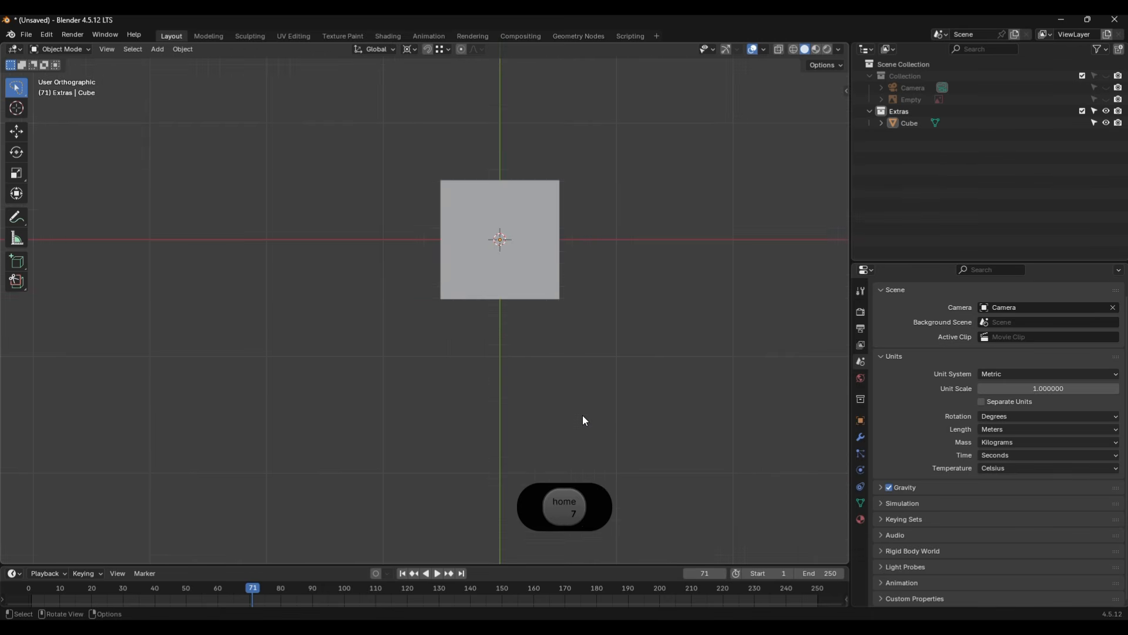
key(KP_2)
key(KP_2)
key(KP_2)
key(KP_2)
key(KP_2)
key(KP_2)
key(KP_2)
key(KP_2)
key(KP_2)
key(KP_2)
key(KP_2)
key(KP_2)
key(KP_2)
key(KP_2)
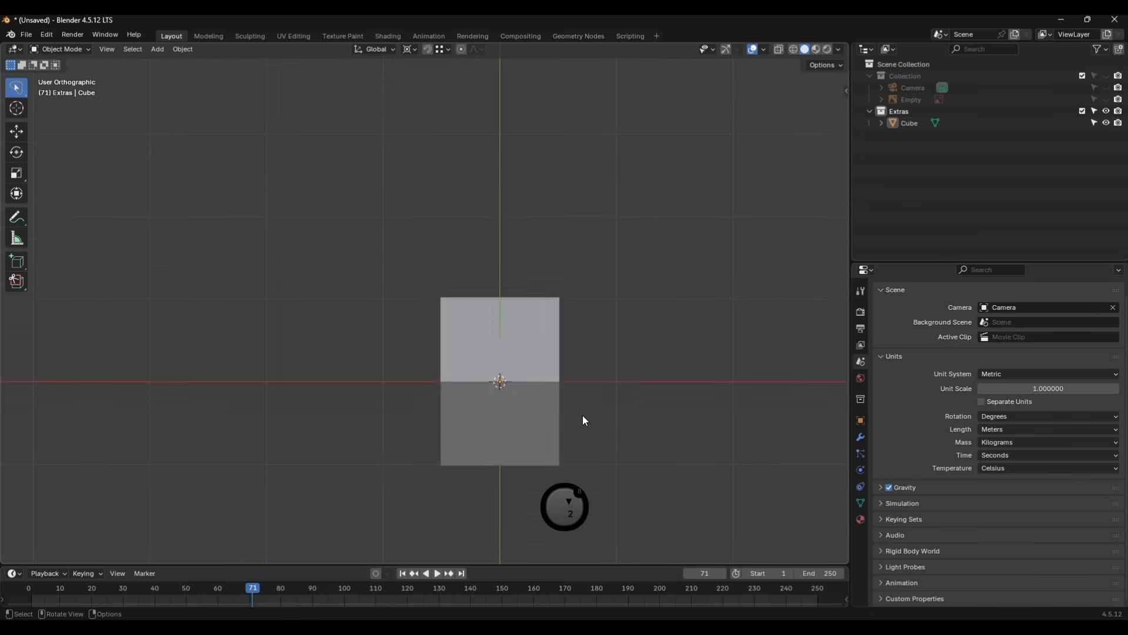
key(KP_2)
key(KP_2)
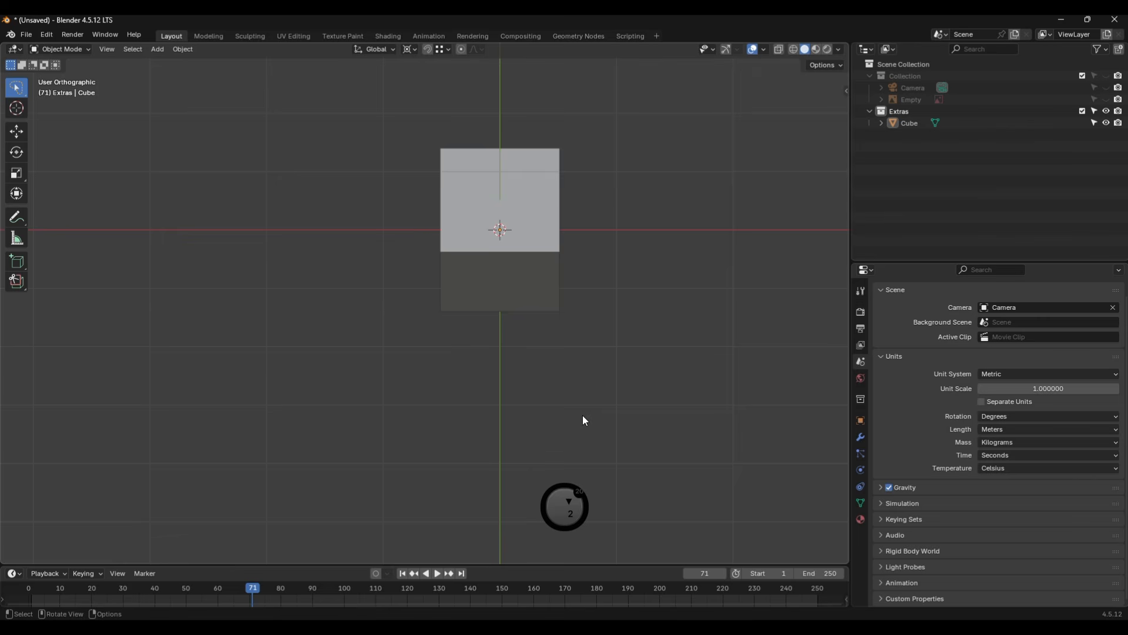
middle_drag(583, 415, 594, 274)
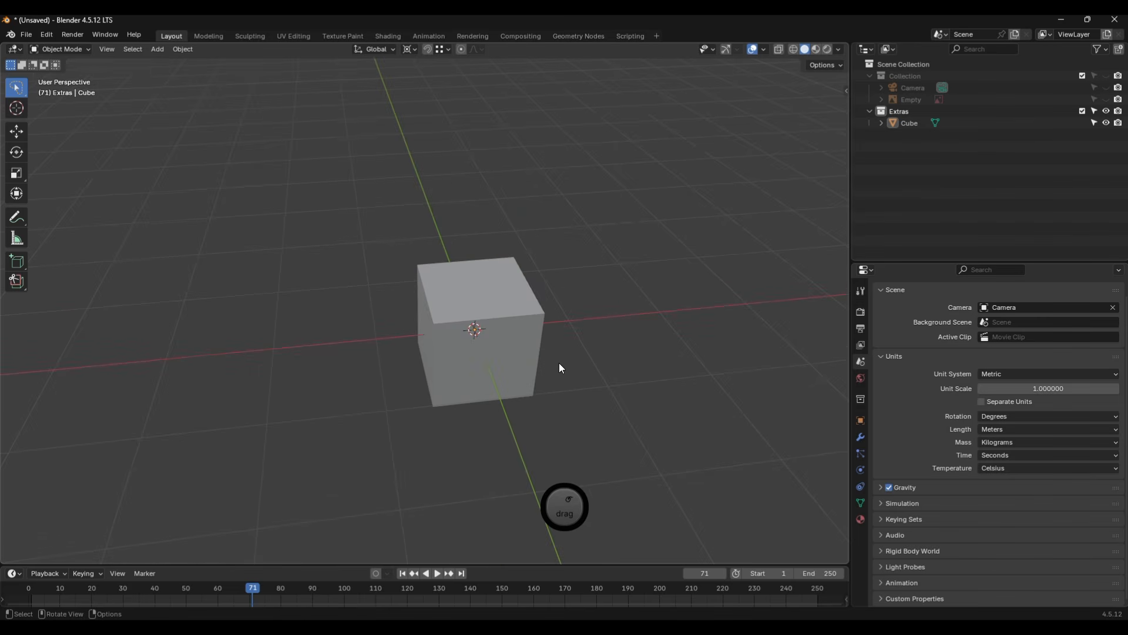
mouse_move(558, 368)
middle_down()
mouse_move(613, 328)
mouse_move(499, 333)
mouse_move(554, 365)
mouse_move(566, 345)
mouse_move(569, 375)
middle_up()
scroll(557, 371, down, 2)
scroll(539, 382, up, 2)
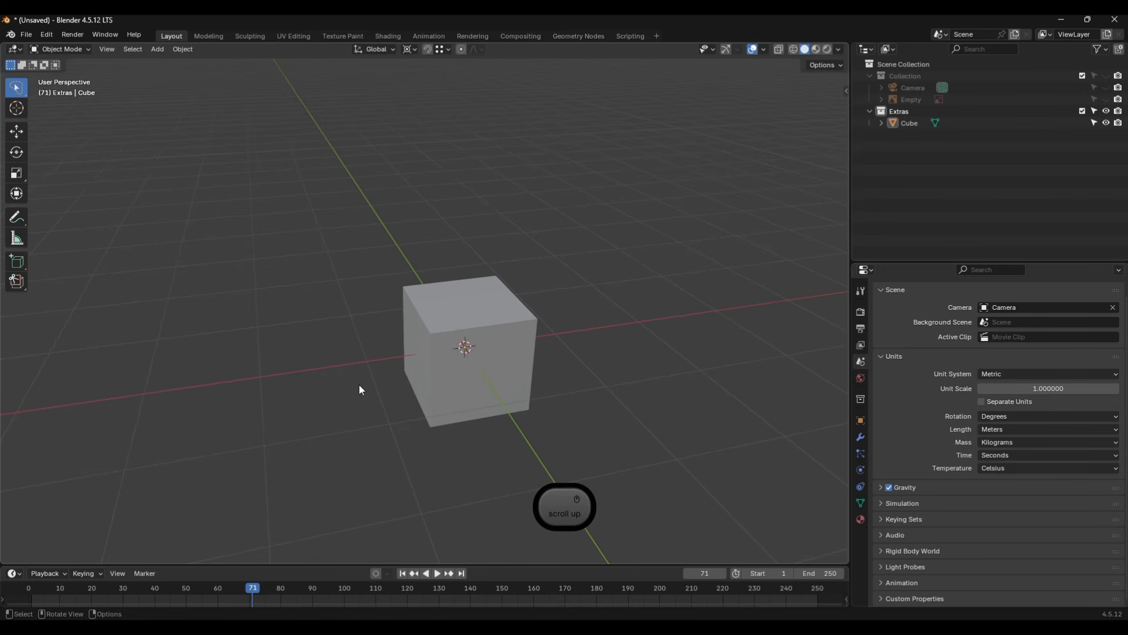
Try several 3D cursor positions and place the cursor near the red X axis on the cube's far side
shift+right_click(511, 233)
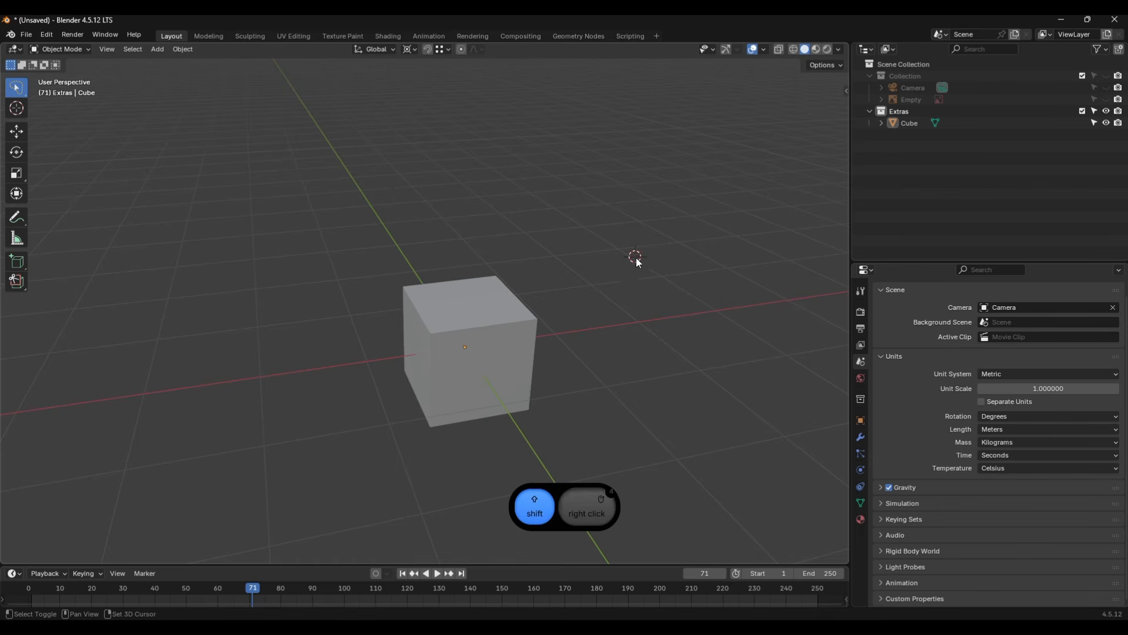
shift+right_drag(708, 434, 411, 479)
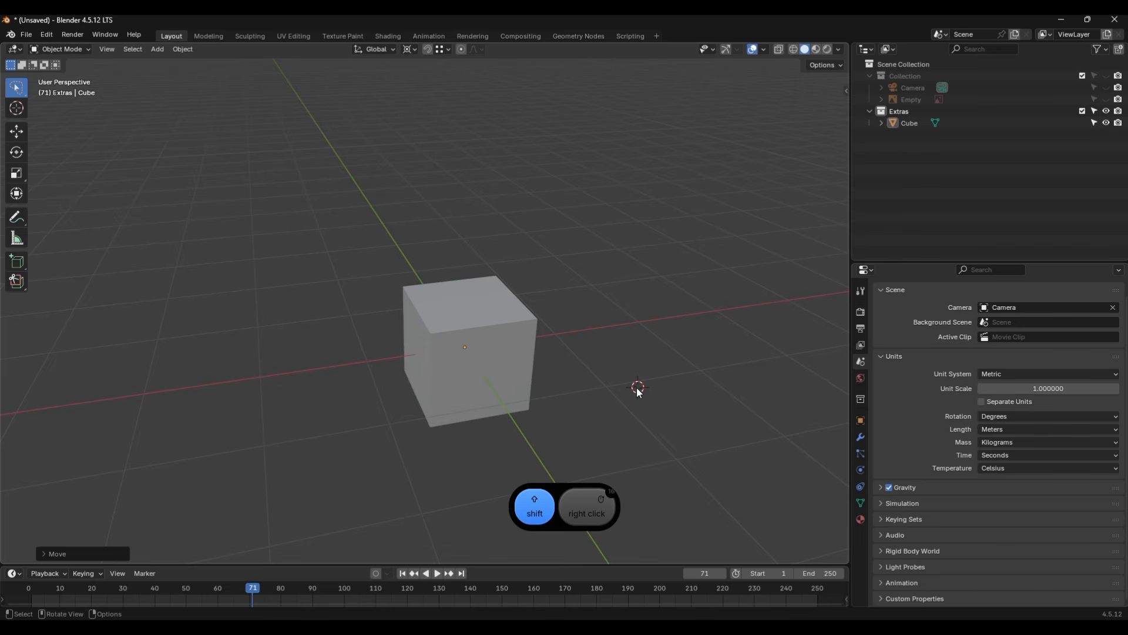
shift+right_click(648, 317)
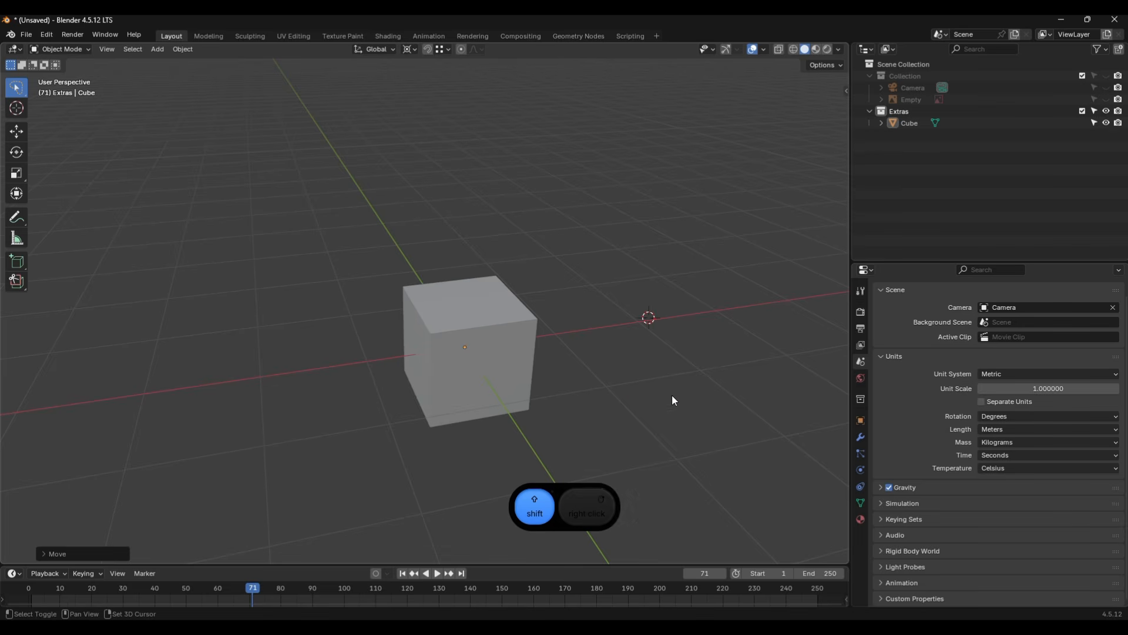
Add a cylinder mesh at the 3D cursor and scale it down until it is clearly smaller than the cube
key(shift+a)
mouse_move(670, 403)
mouse_move(644, 376)
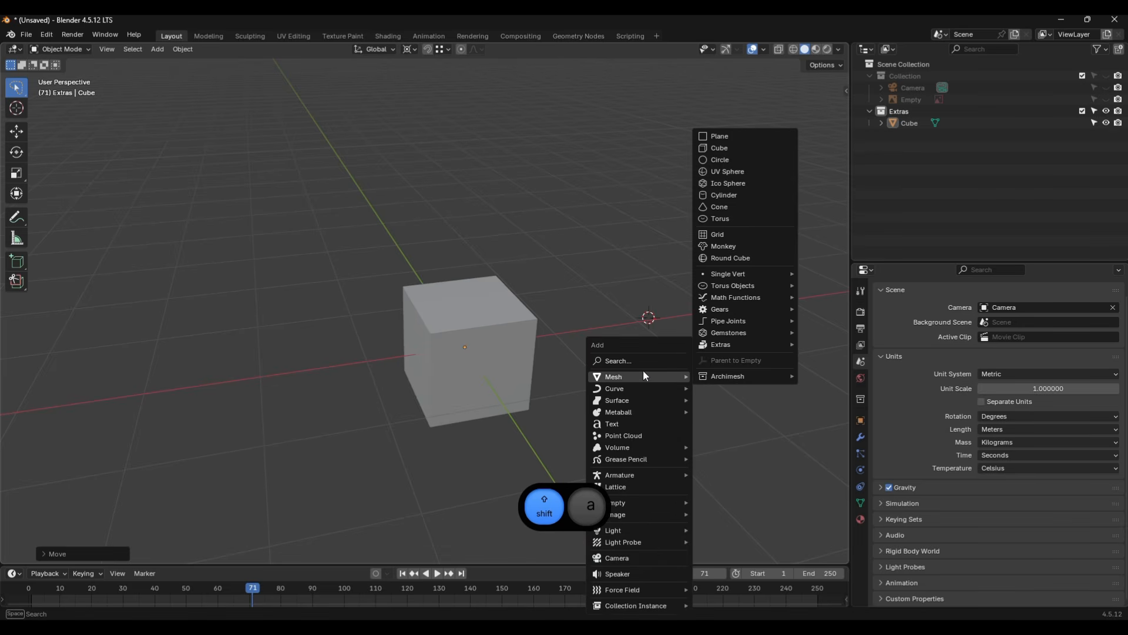
click(728, 195)
key(s)
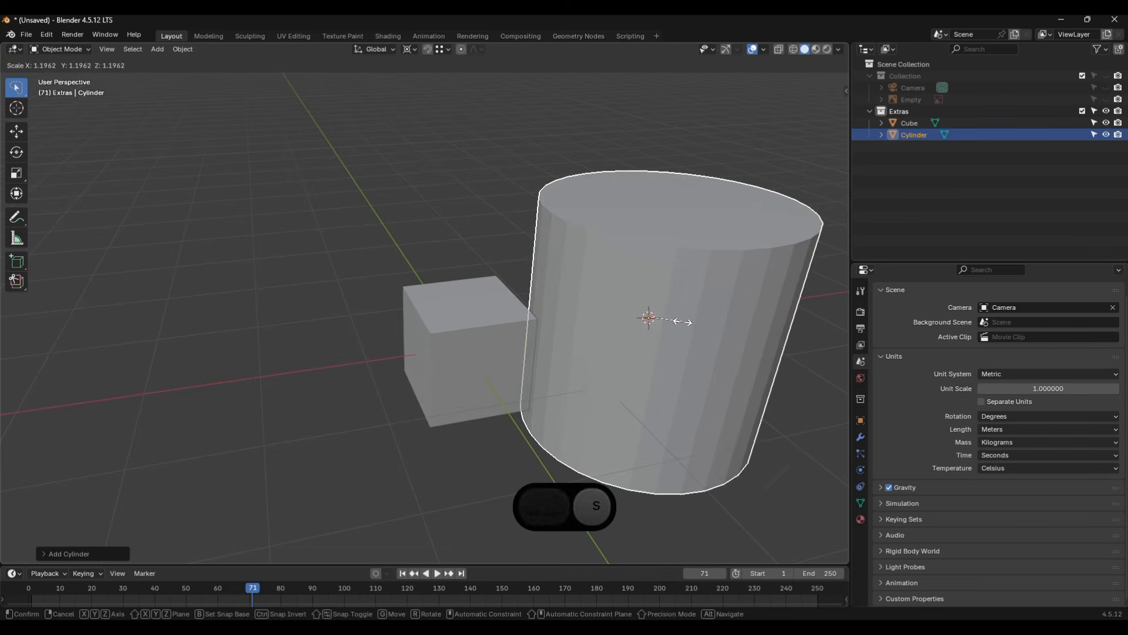
click(655, 318)
Place the 3D cursor on the opposite side of the cube, add a UV sphere there, and scale it to about 0.5
shift+right_click(191, 313)
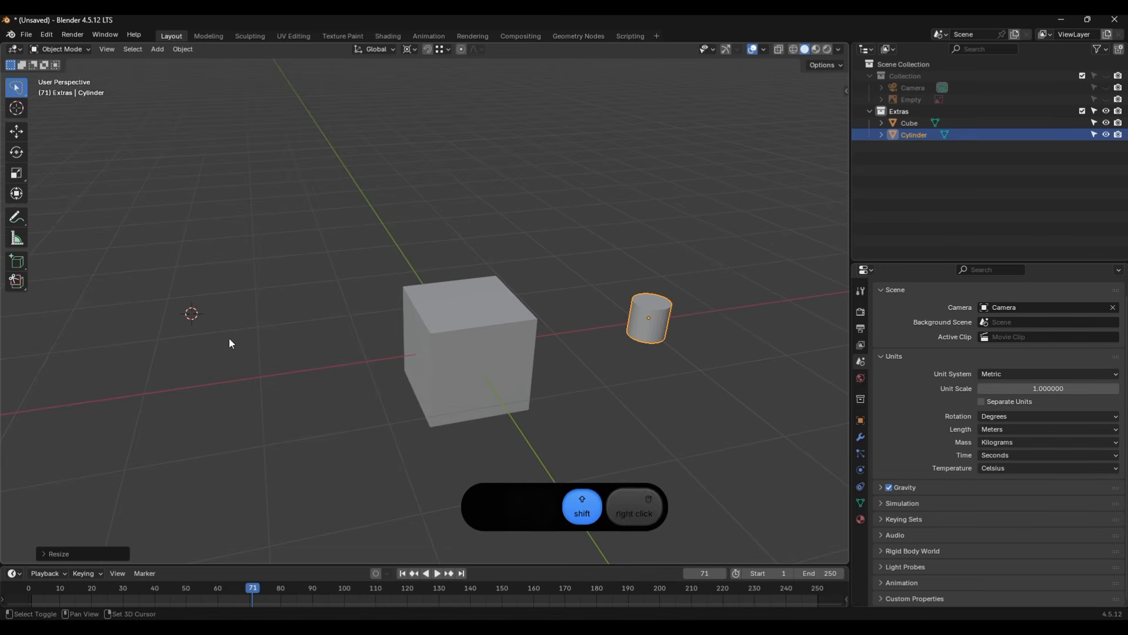
key(shift+a)
mouse_move(246, 354)
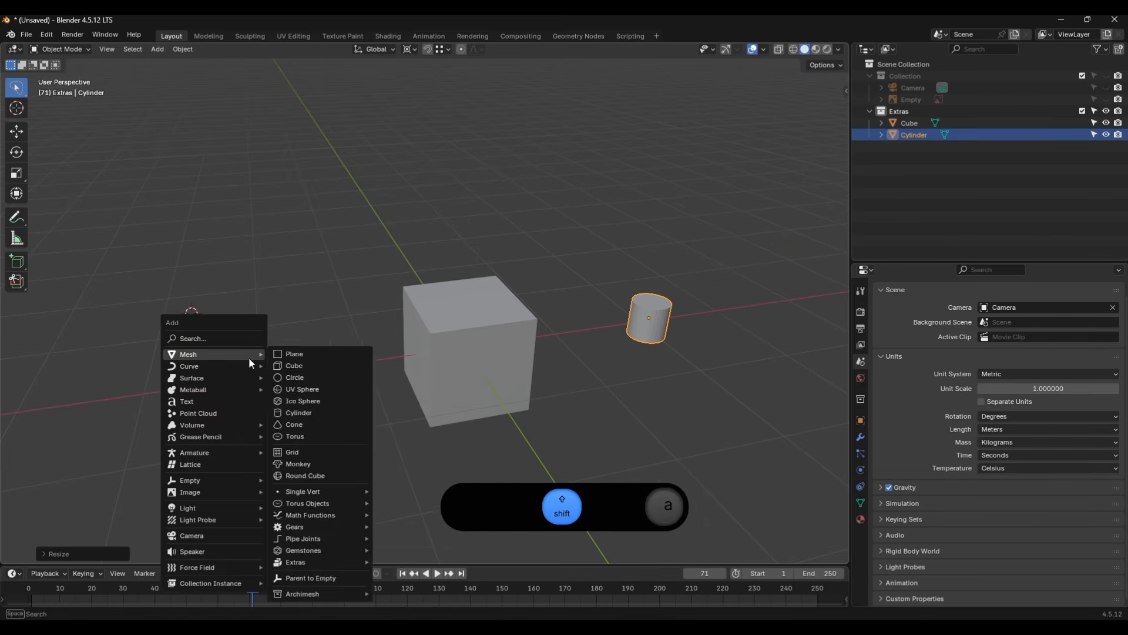
click(307, 388)
click(307, 384)
click(214, 322)
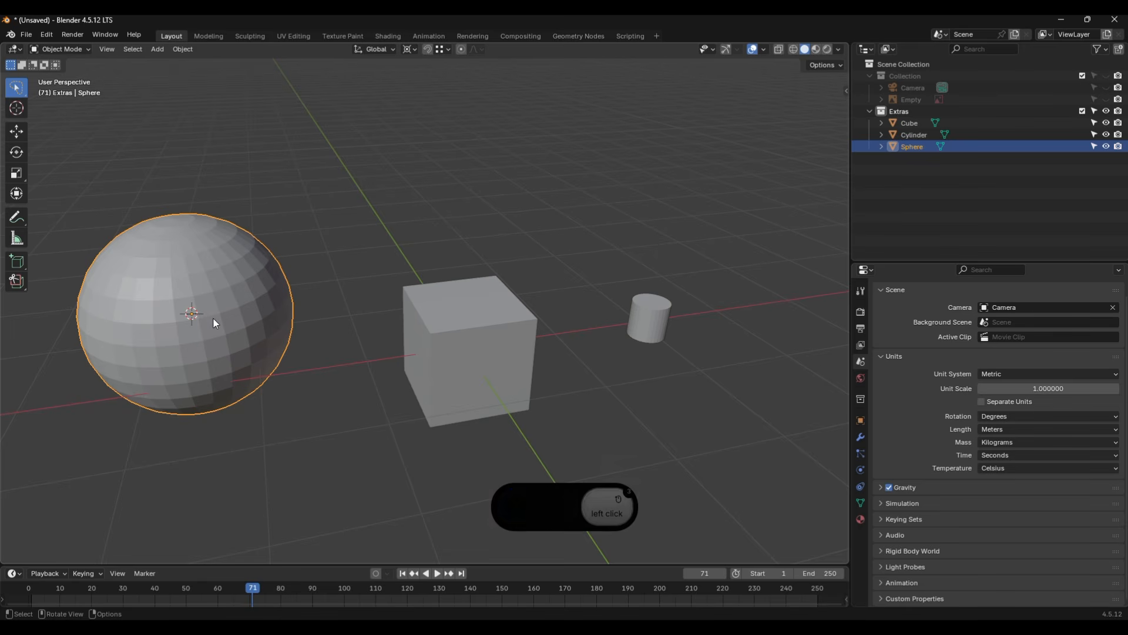
key(s)
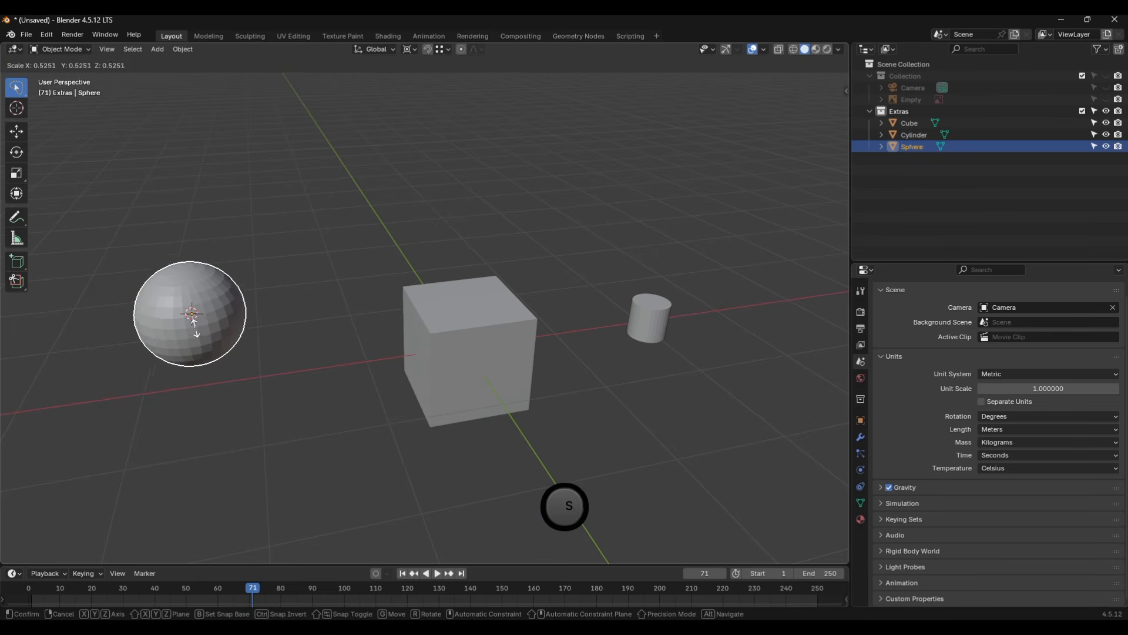
click(194, 322)
Select the cube, switch it to Edit Mode, and clear the face selection
middle_drag(344, 375, 382, 332)
click(423, 341)
click(58, 49)
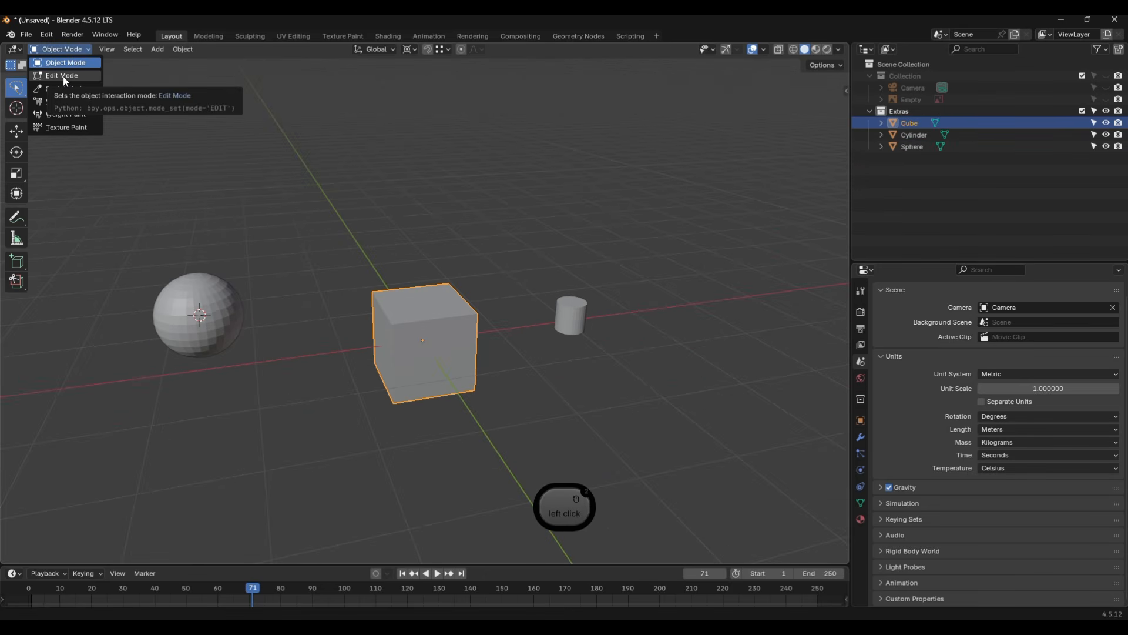
click(347, 239)
click(429, 324)
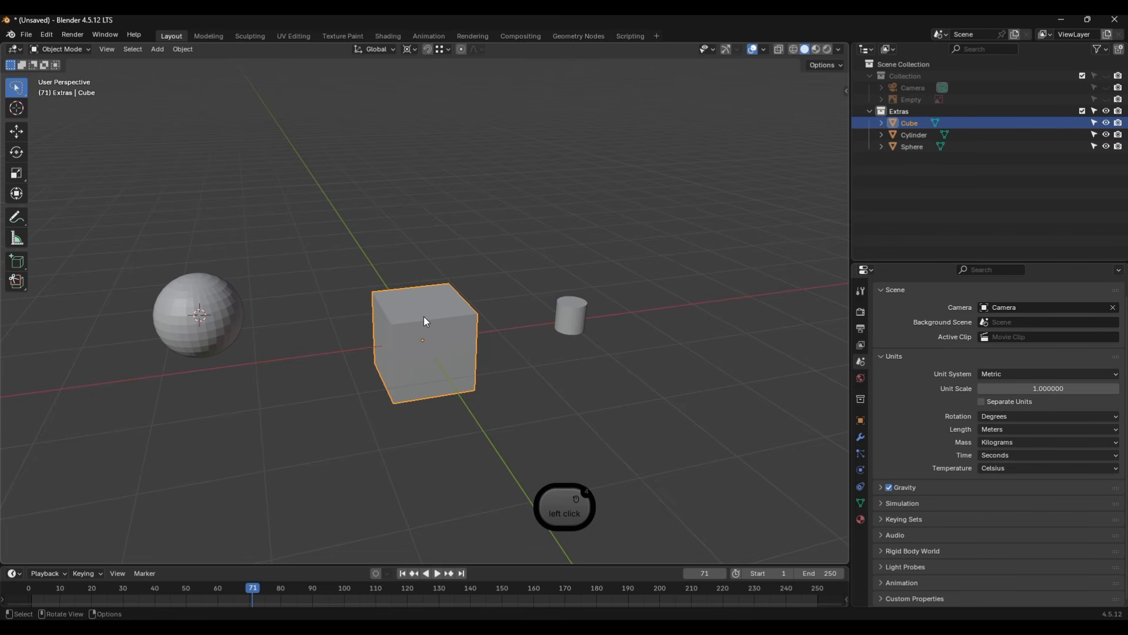
key(Tab)
click(362, 314)
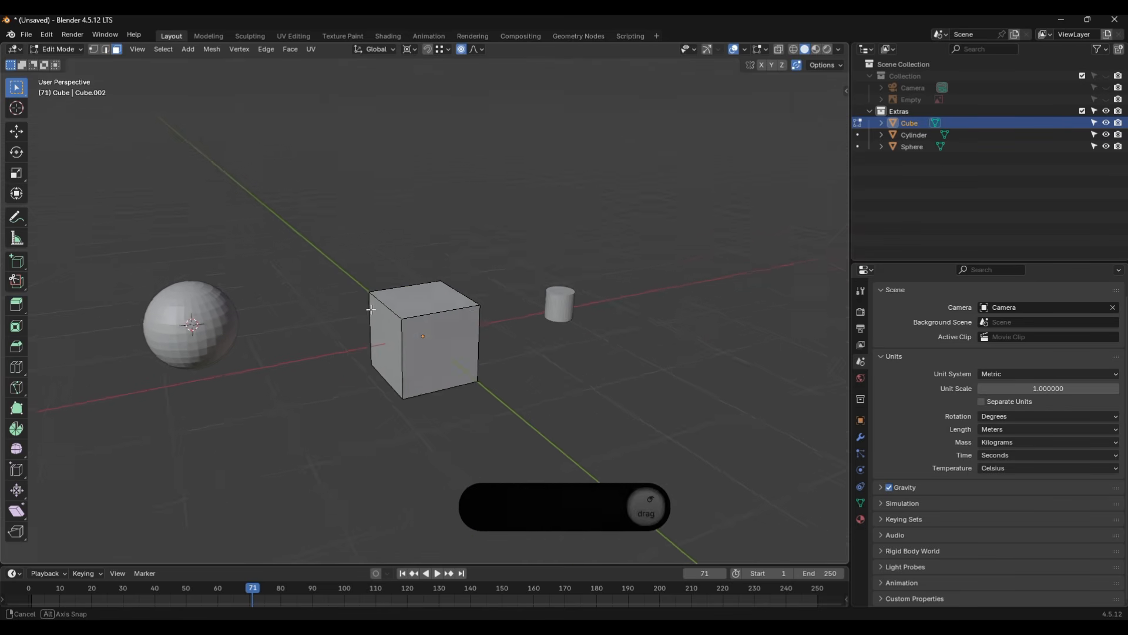
Select the cube's faces one at a time: the top, the front, the top again, and the left side
middle_drag(362, 315, 304, 371)
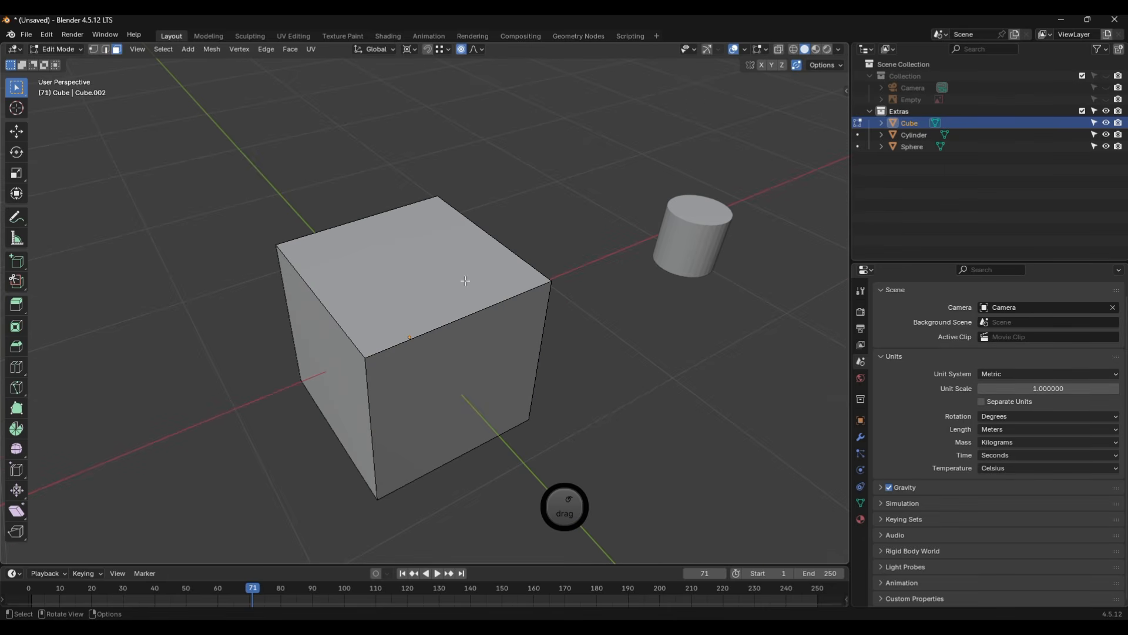
middle_drag(403, 323, 413, 325)
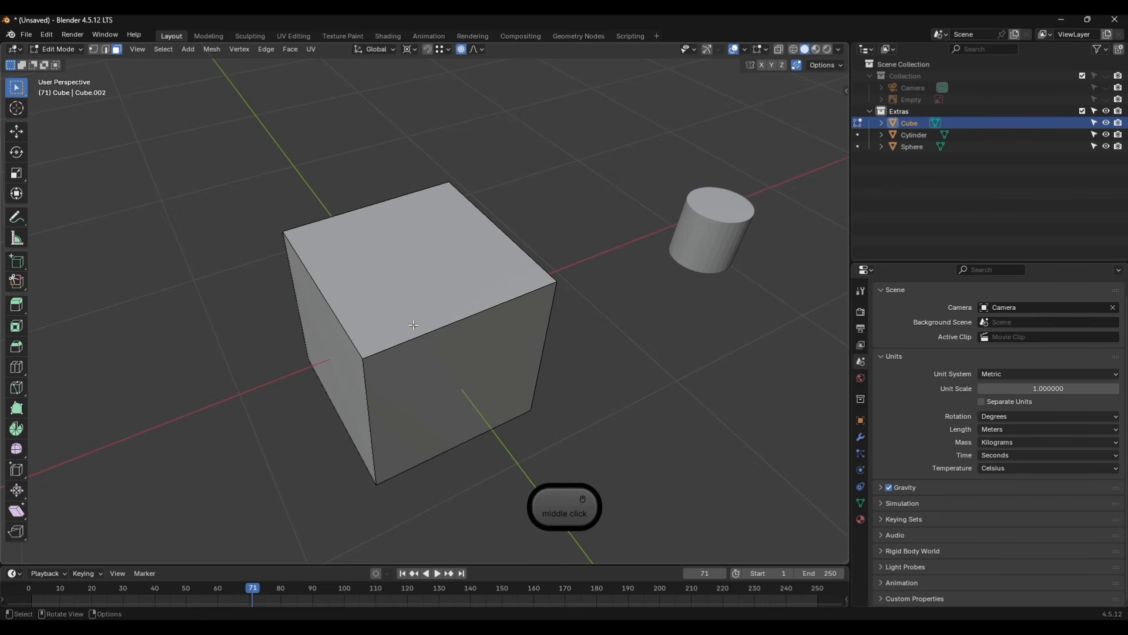
click(397, 291)
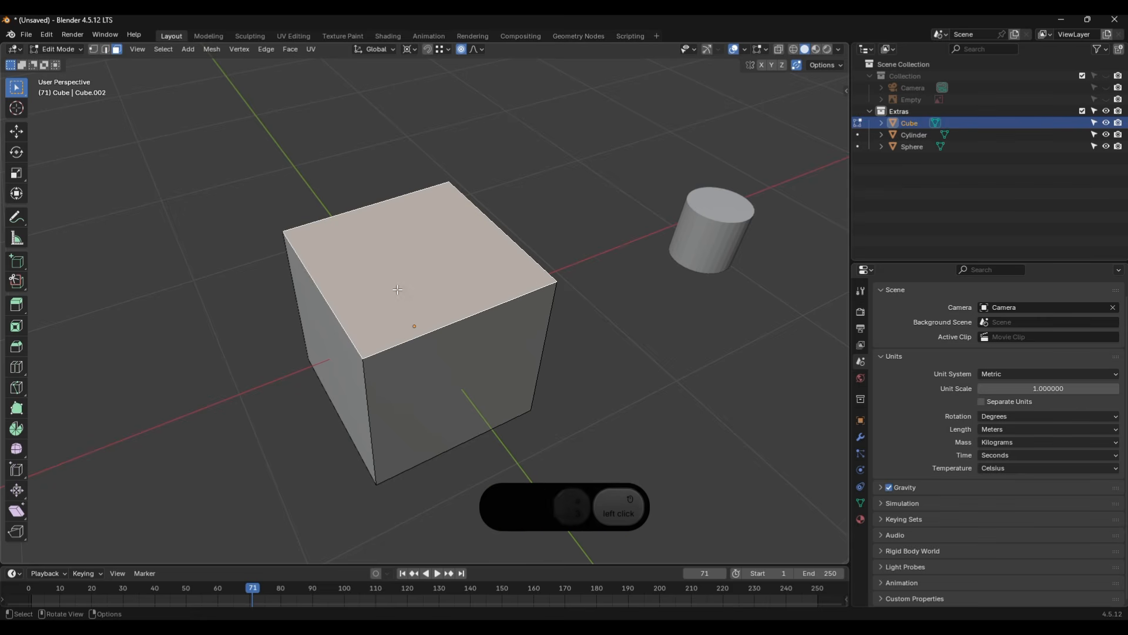
click(439, 372)
click(361, 287)
click(333, 349)
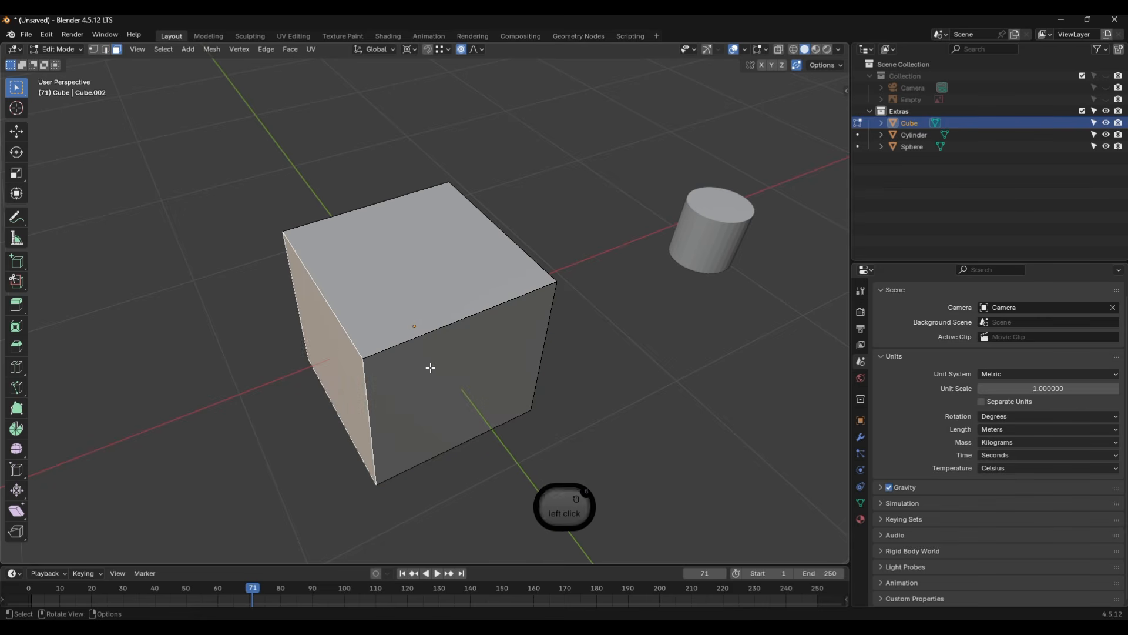
Select the cube's faces individually in sequence: front, top, left side, front, left side, and top
click(441, 367)
click(398, 290)
click(330, 350)
click(401, 376)
click(344, 374)
click(425, 283)
Select the cube's upper front edge in edge selection mode, and the corner vertex at its right end in vertex selection mode
key(2)
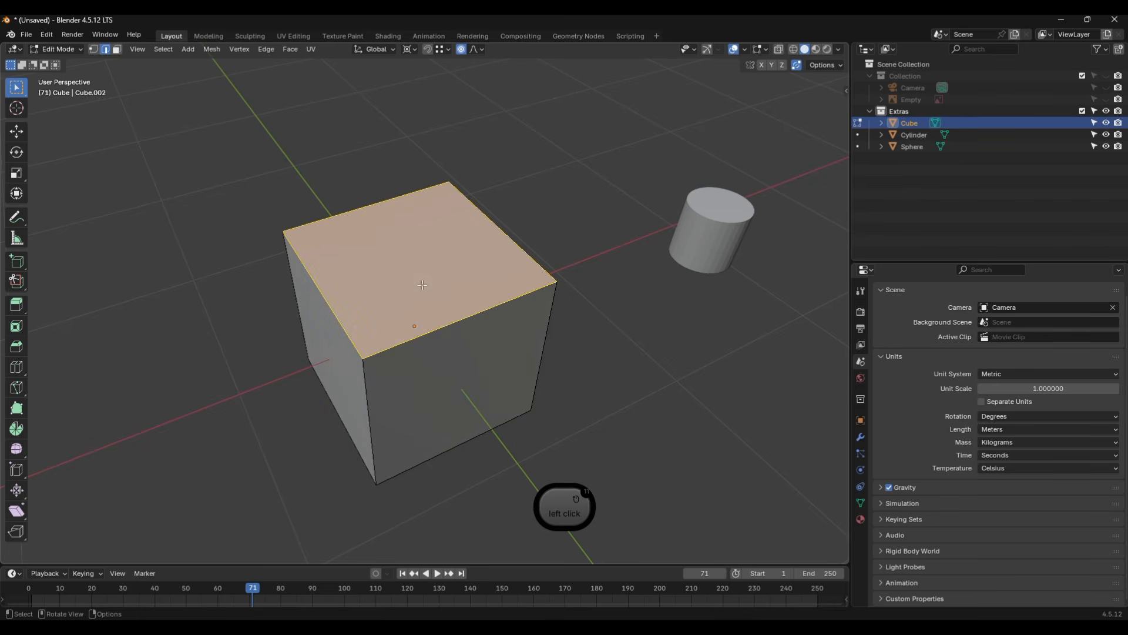
click(440, 329)
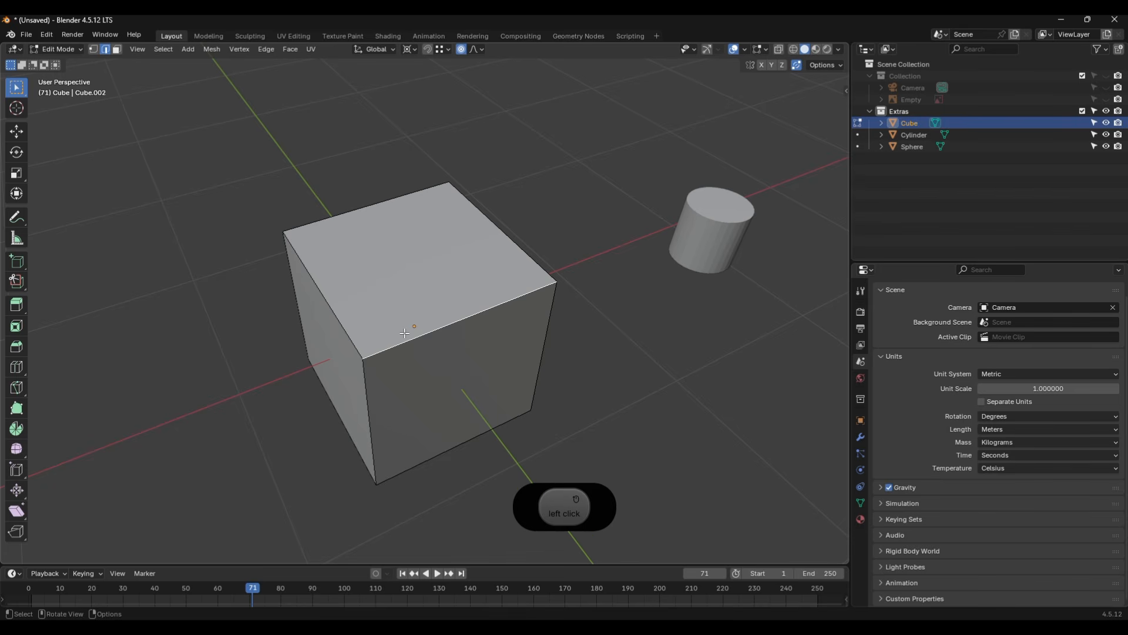
key(1)
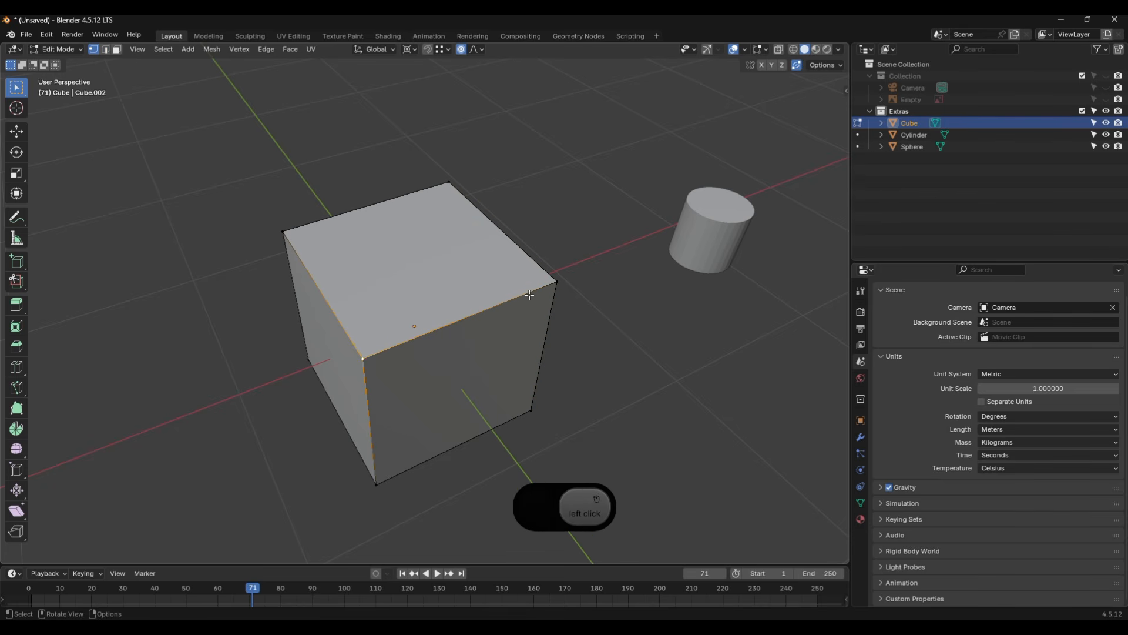
click(554, 283)
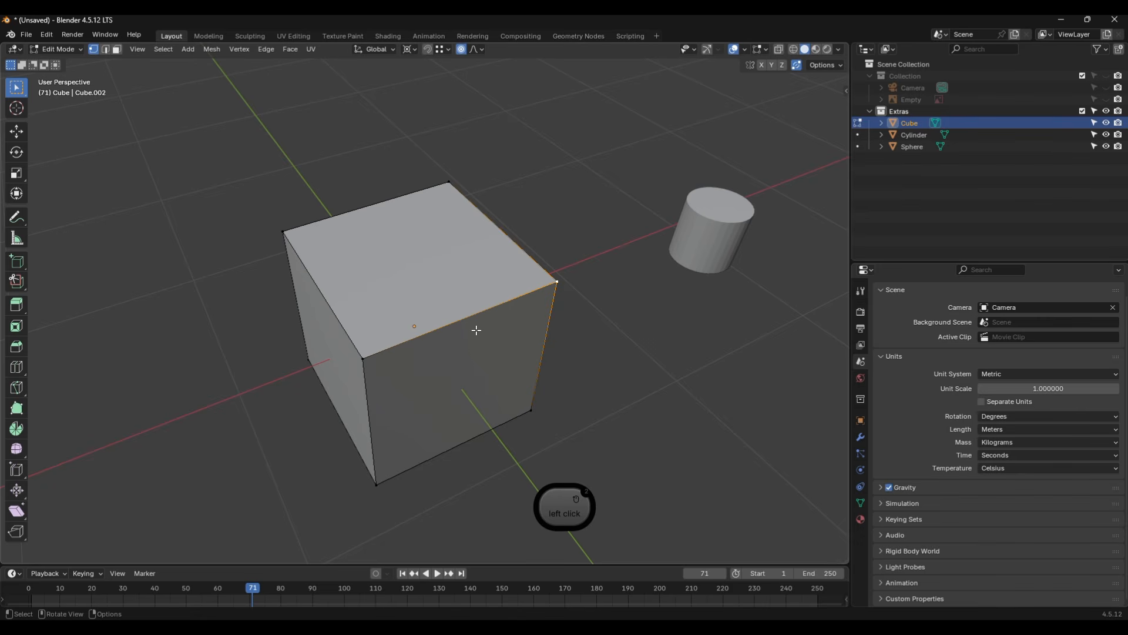
Return to face selection mode and inset the cube's top face to leave a narrow, even rim
key(3)
click(434, 281)
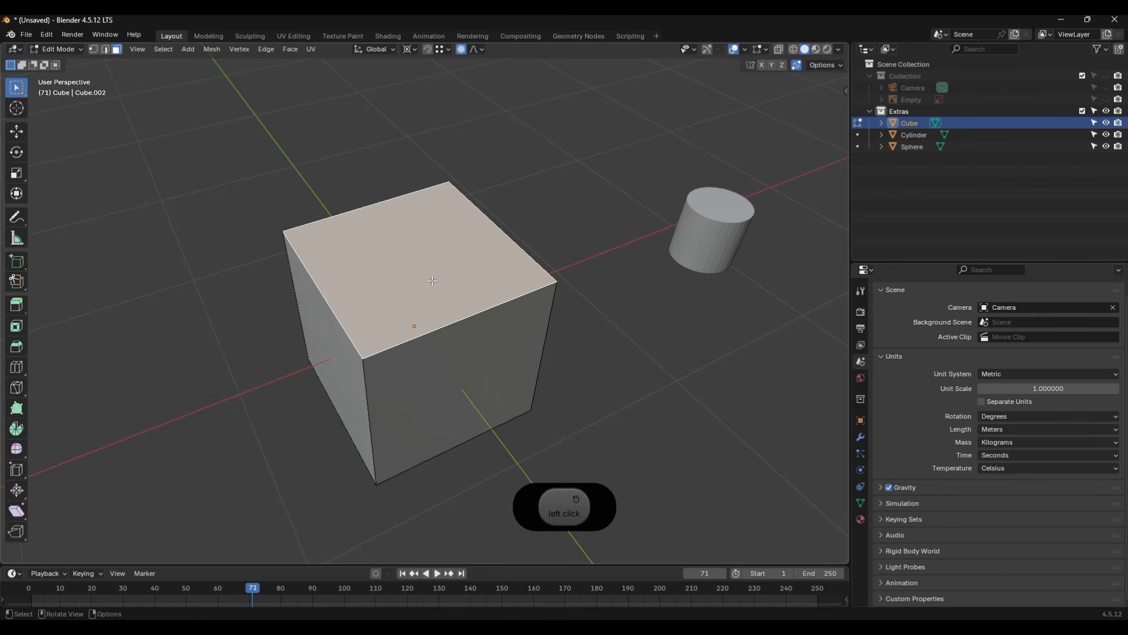
key(i)
click(417, 269)
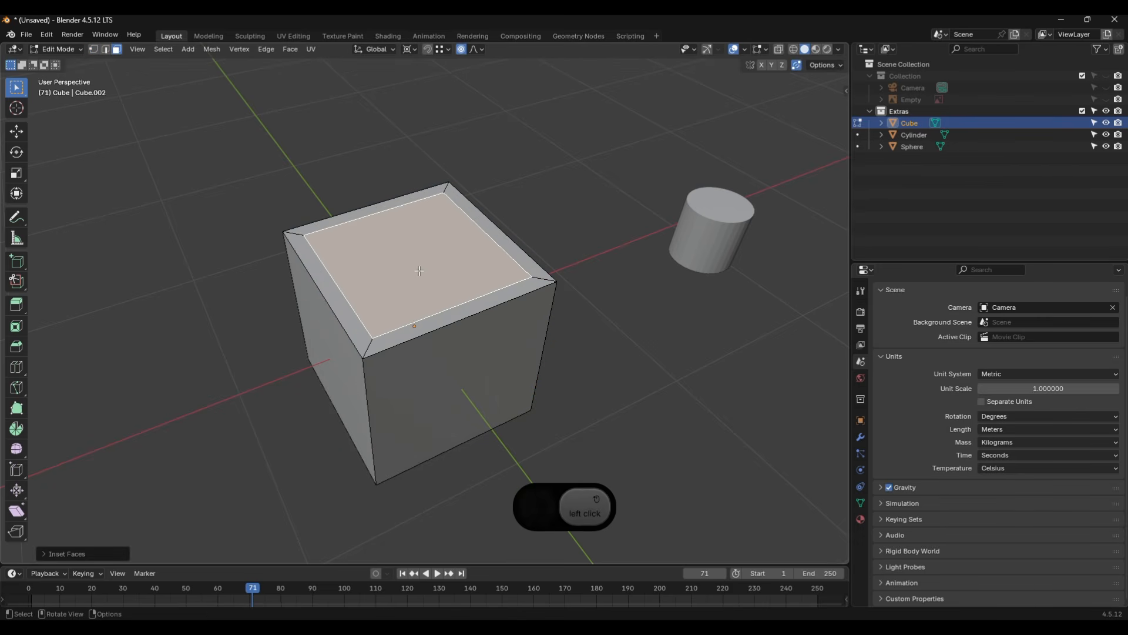
Extrude the inset top face deep down into the cube along the global Z axis to hollow it into an open box
key(g)
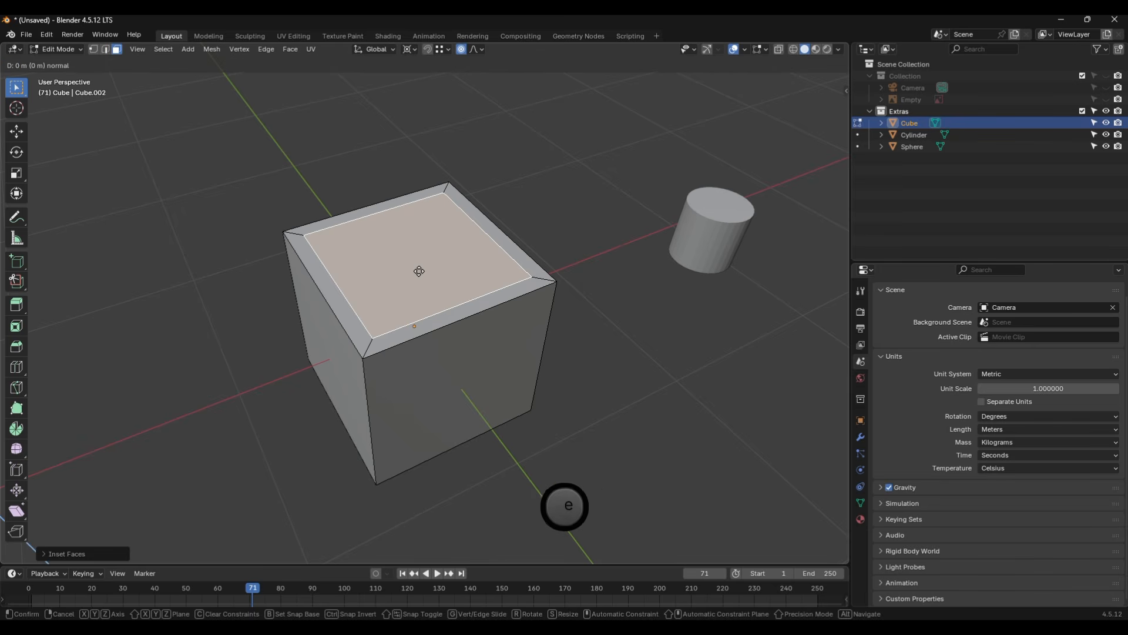
key(z)
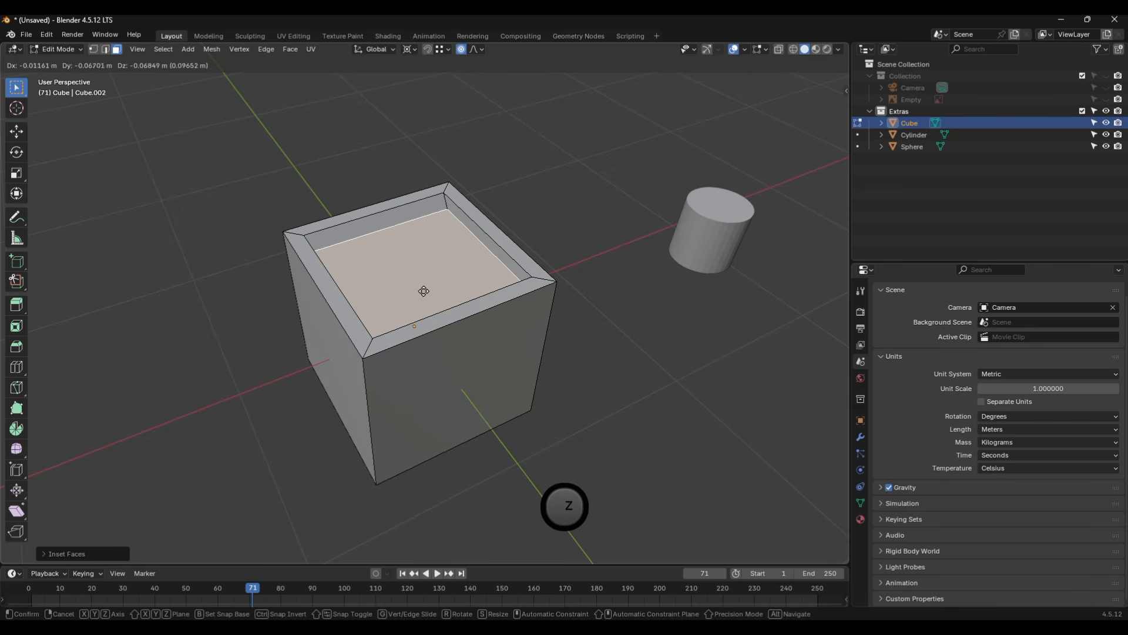
key(z)
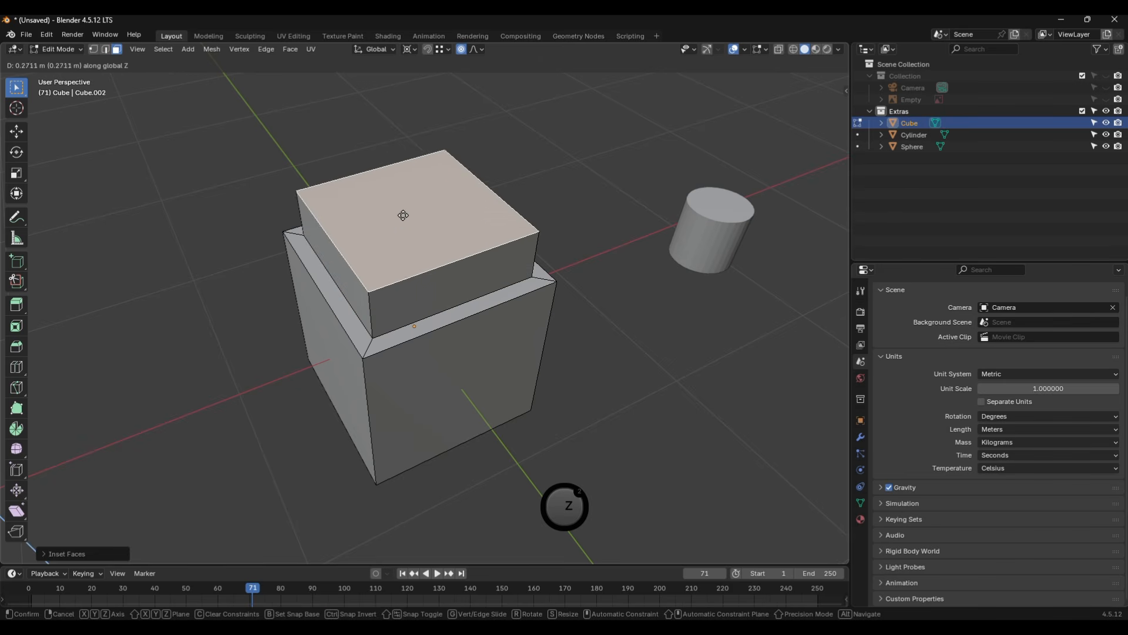
click(421, 370)
Inset the box's front face slightly and extrude the inner face outward to form a smaller protruding block
middle_drag(660, 330, 520, 327)
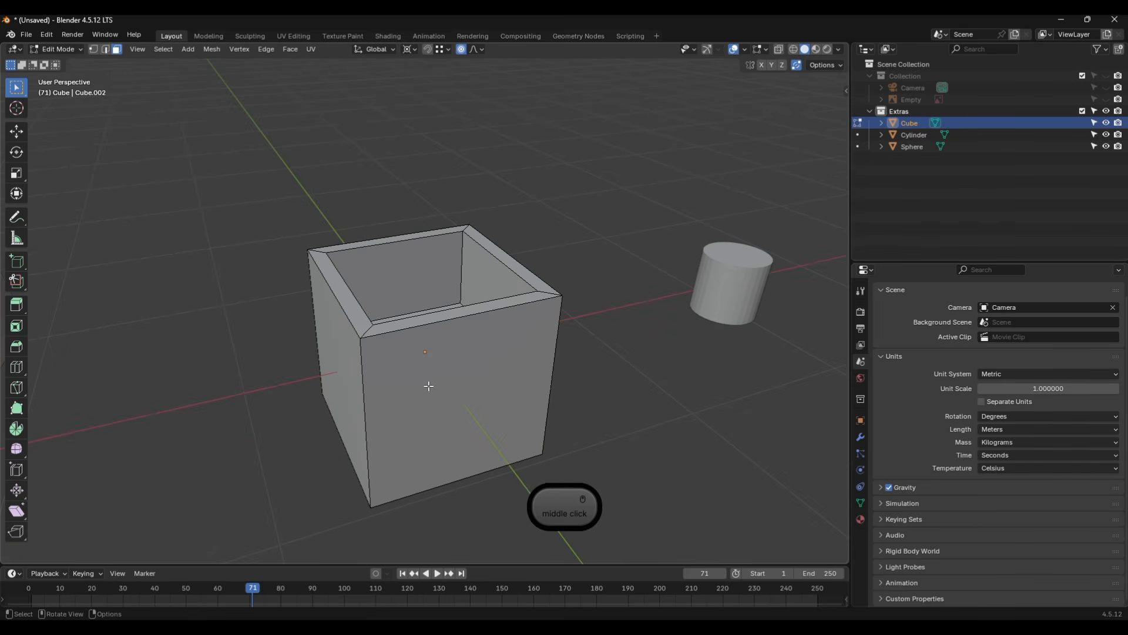
click(456, 397)
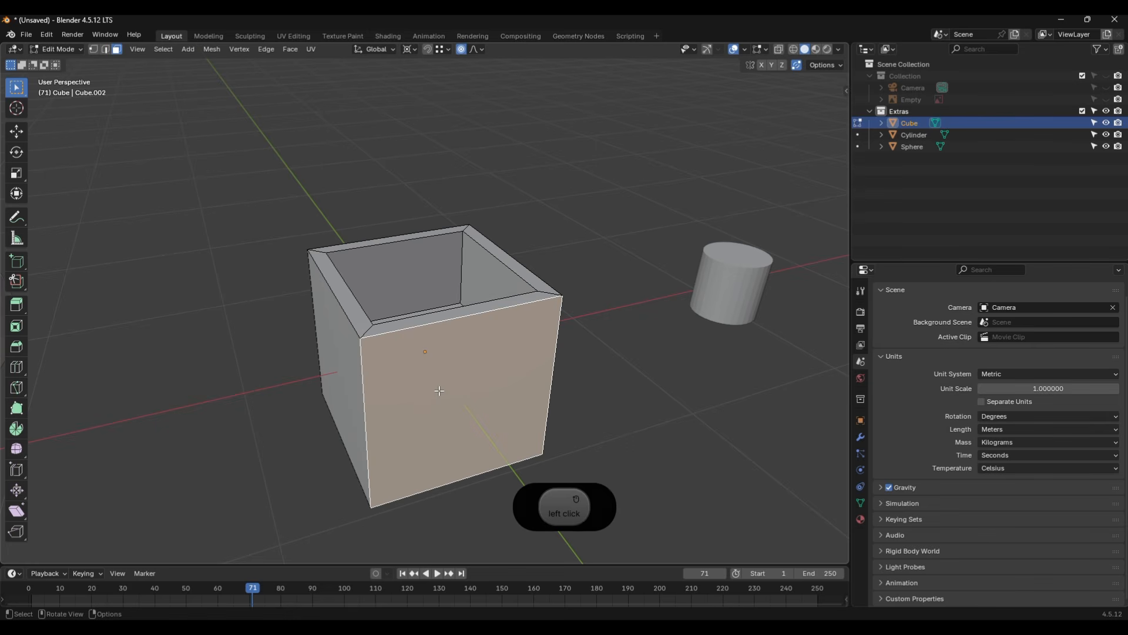
key(i)
click(572, 402)
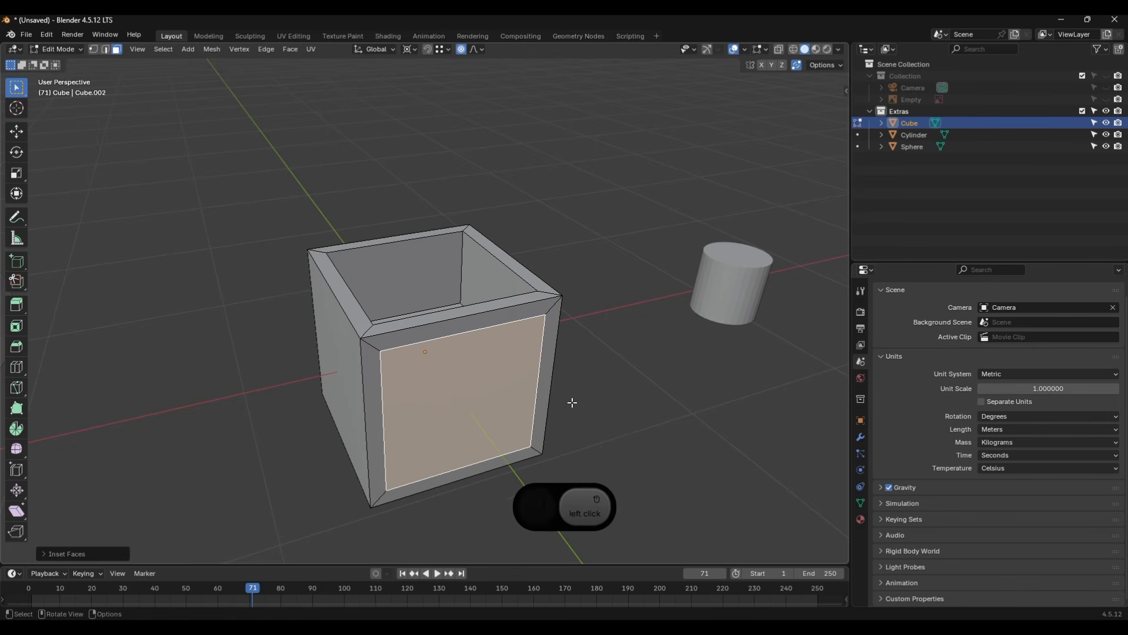
middle_drag(573, 402, 570, 402)
key(e)
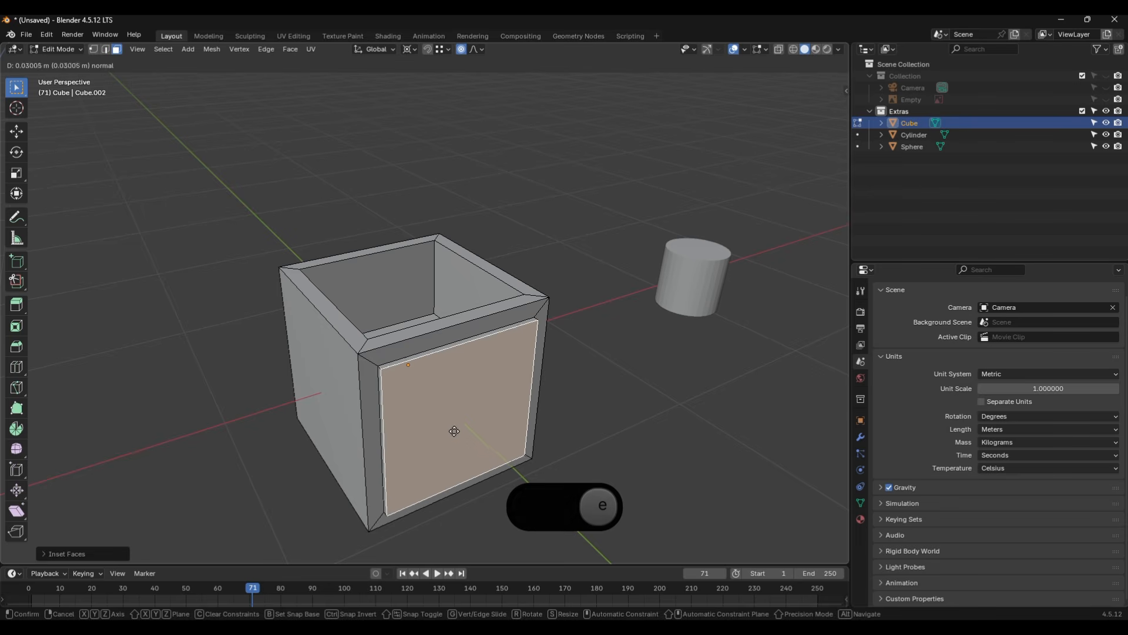
click(664, 462)
Inset the protruding block's front face and extrude the inner face outward into a second, longer block
middle_drag(664, 462, 627, 458)
scroll(627, 458, down, 5)
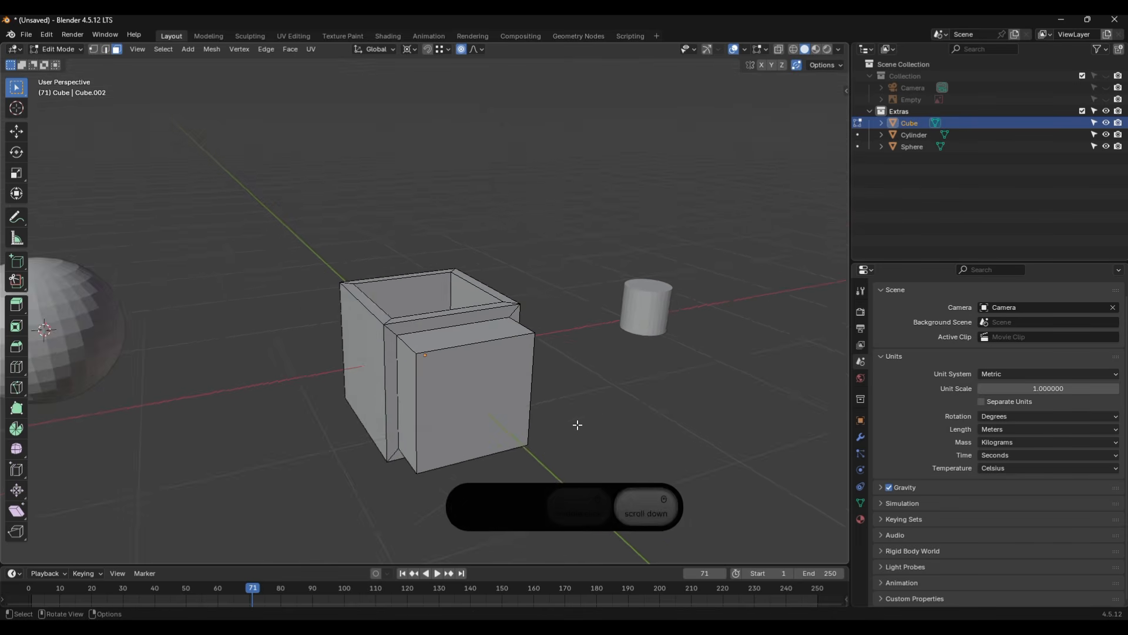
middle_drag(577, 423, 519, 395)
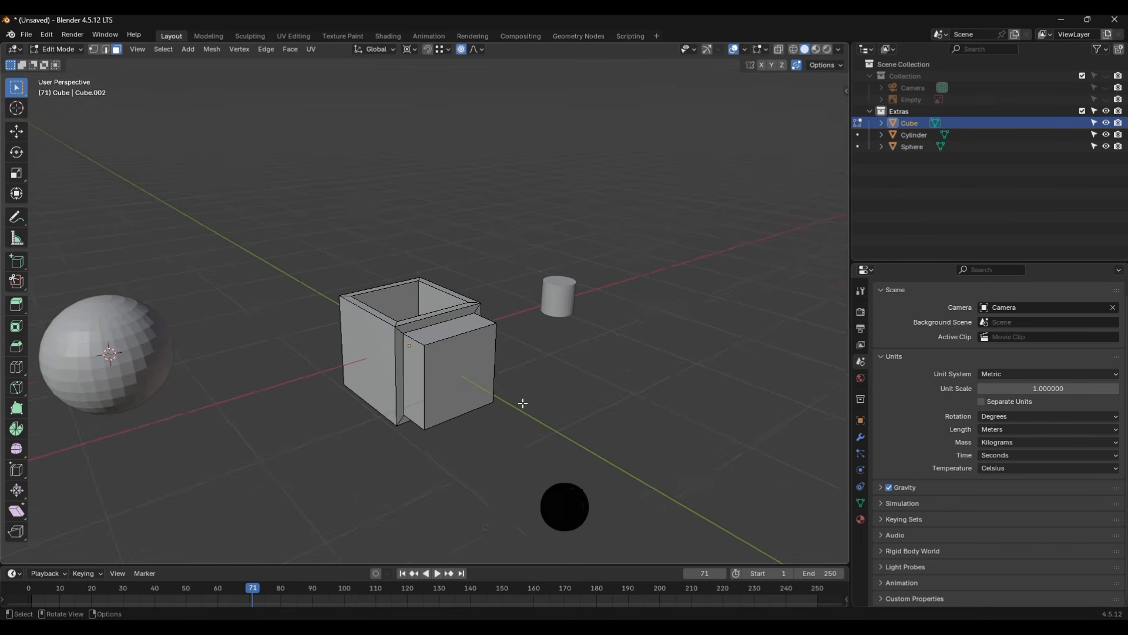
scroll(546, 406, up, 2)
click(469, 416)
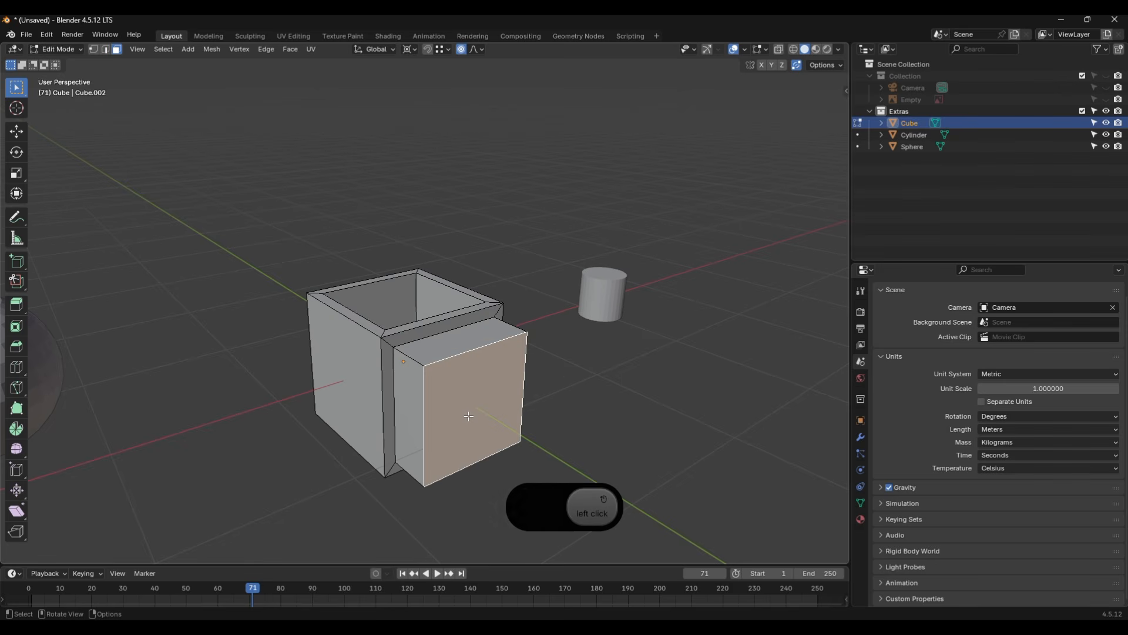
key(i)
click(477, 408)
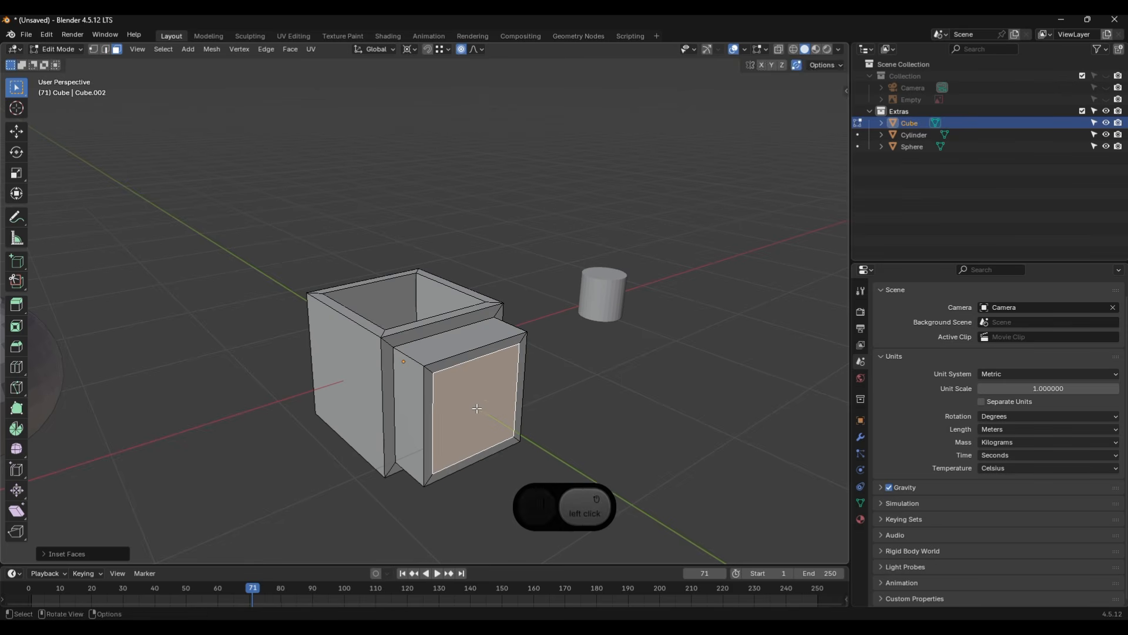
key(e)
click(523, 444)
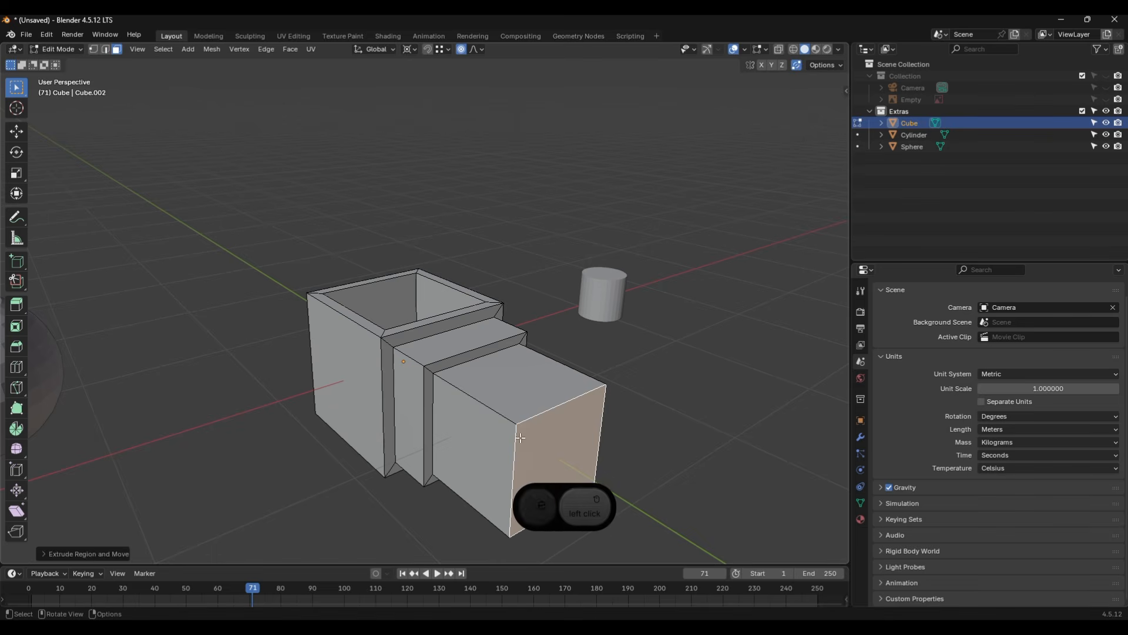
Inset the top face of the outermost block and extrude it down along the global Z axis to hollow out the block
click(505, 399)
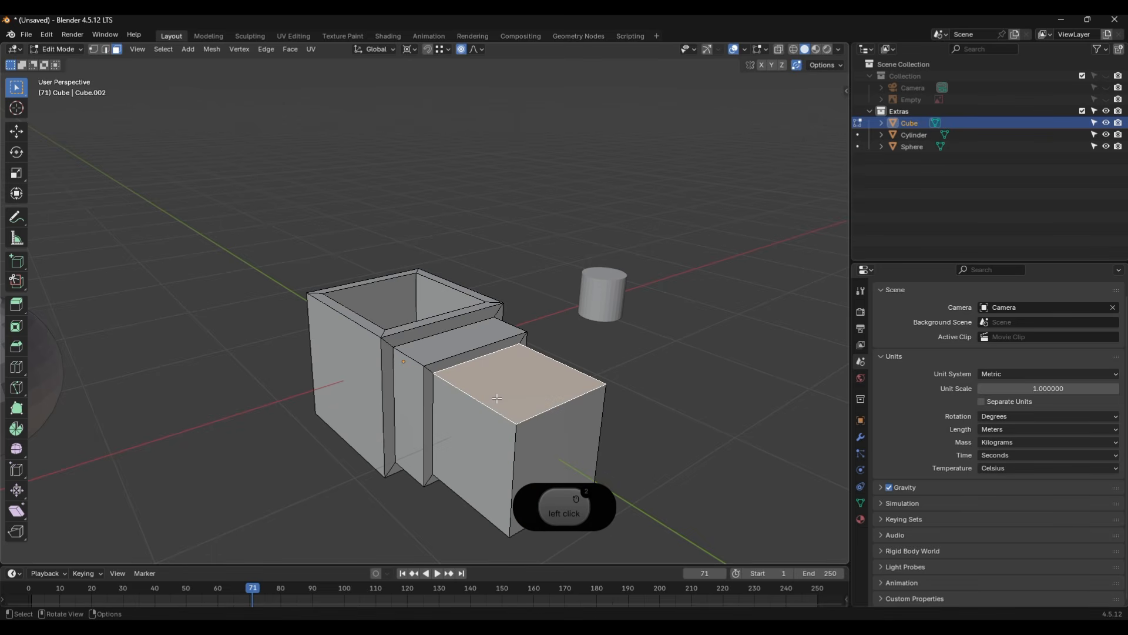
key(i)
click(505, 393)
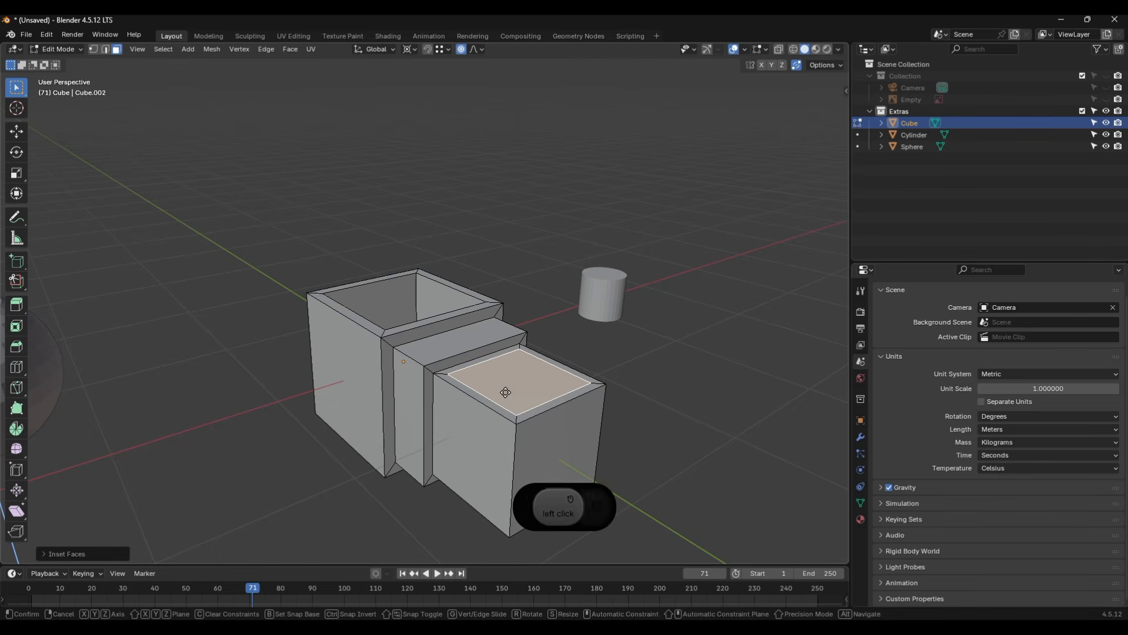
key(e)
key(z)
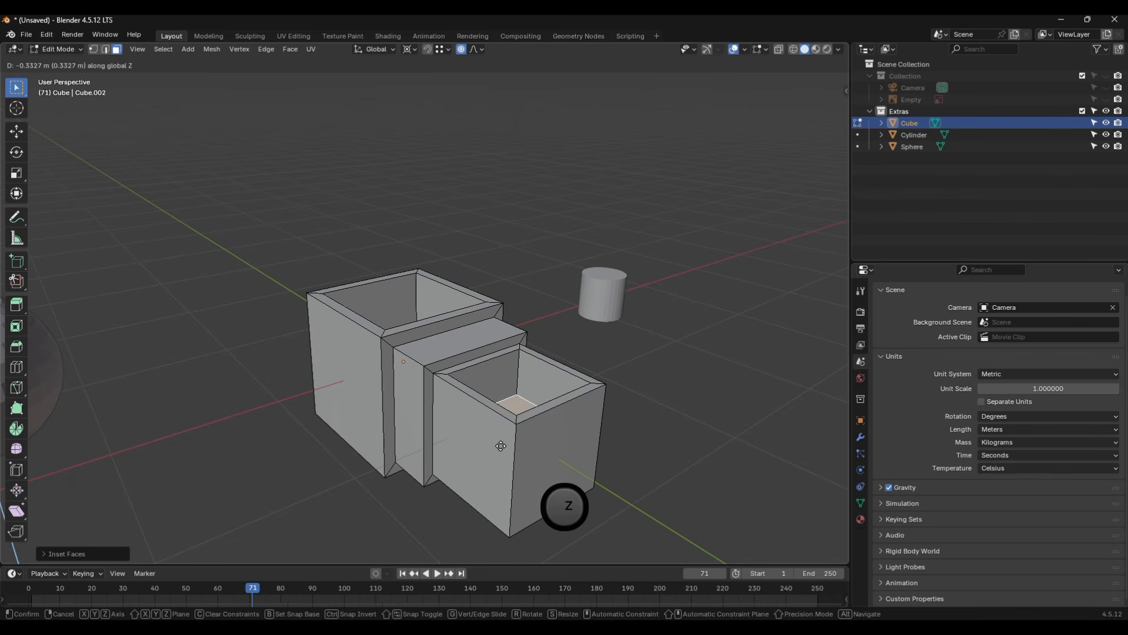
click(508, 467)
Duplicate the stepped box model in Object Mode and move the copy about 1.1 m in the negative X direction, beside the original
middle_drag(657, 400, 529, 397)
middle_drag(476, 363, 554, 404)
middle_drag(379, 425, 271, 324)
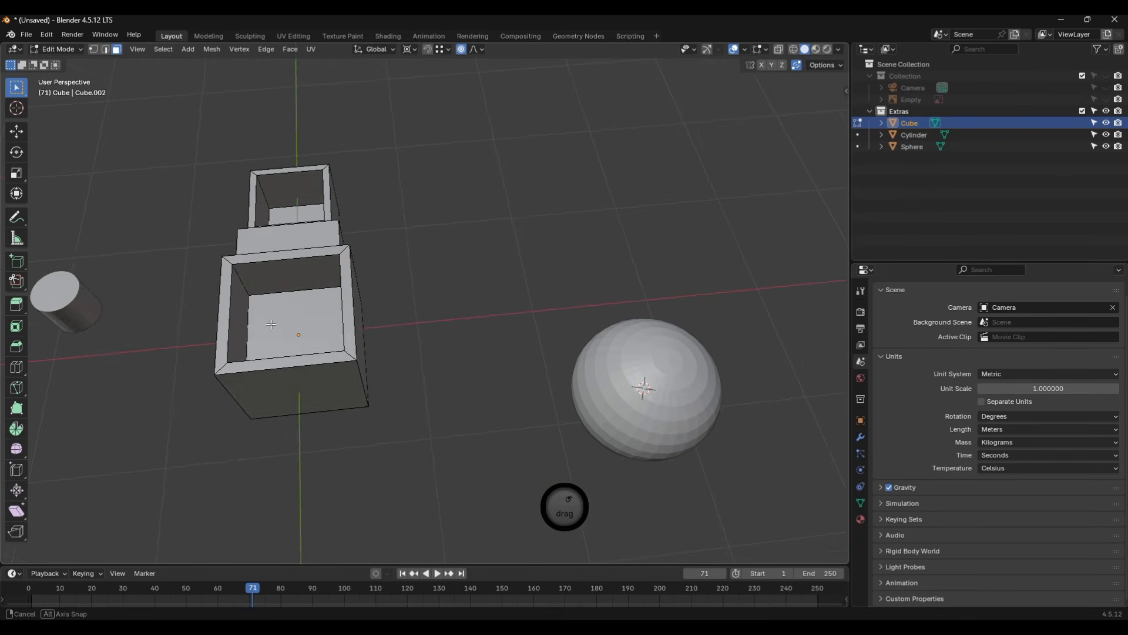
middle_drag(398, 335, 342, 306)
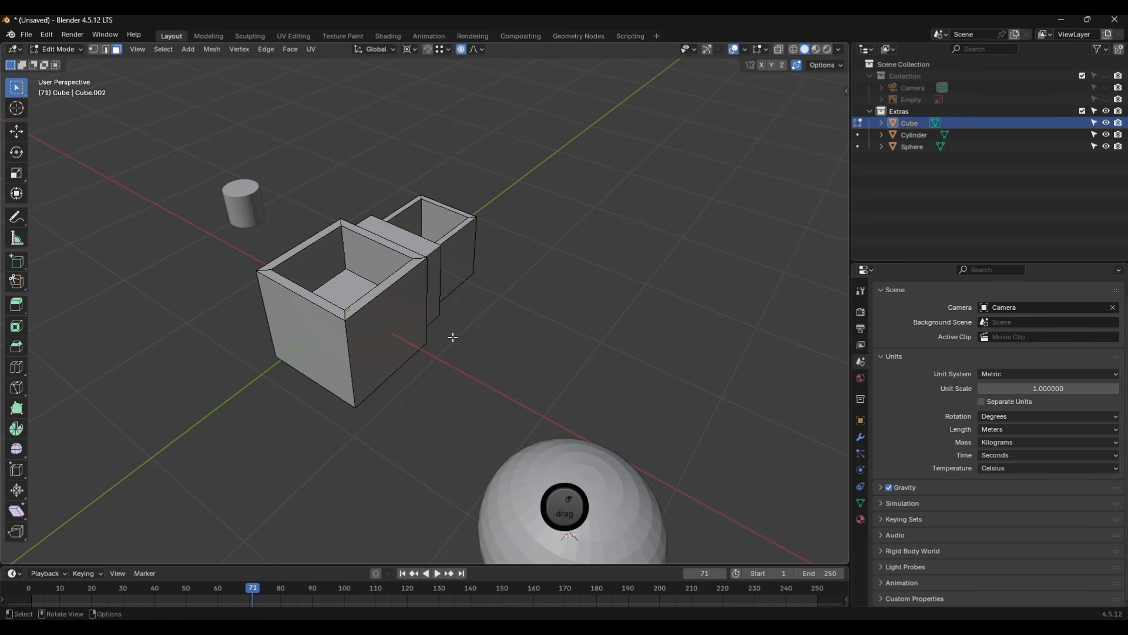
middle_drag(452, 337, 418, 346)
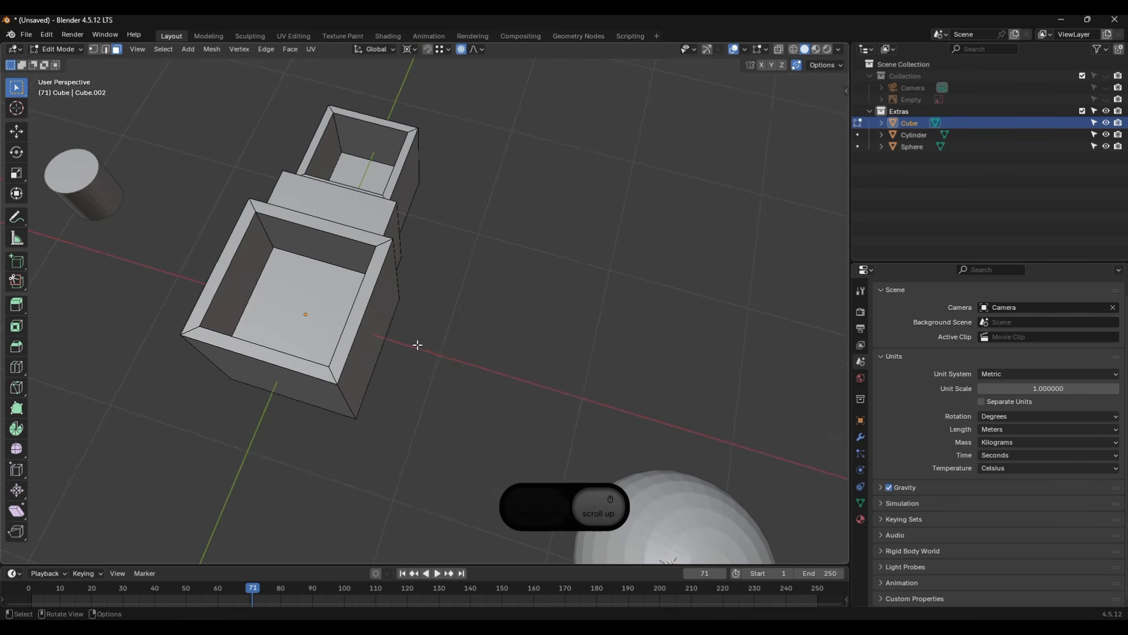
scroll(410, 343, down, 1)
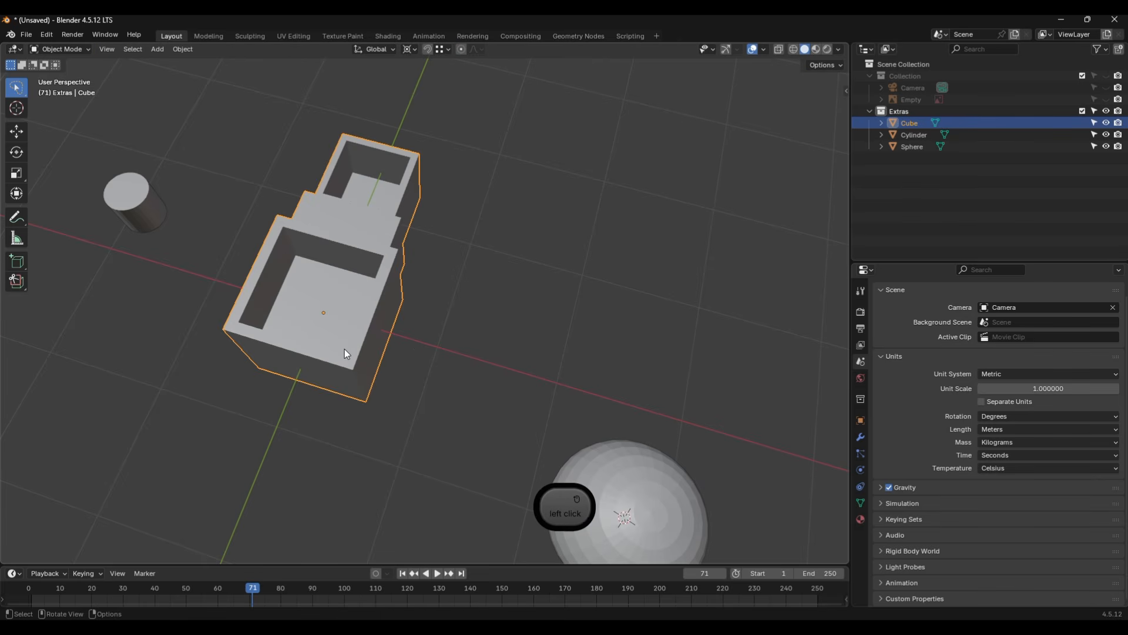
key(shift+d)
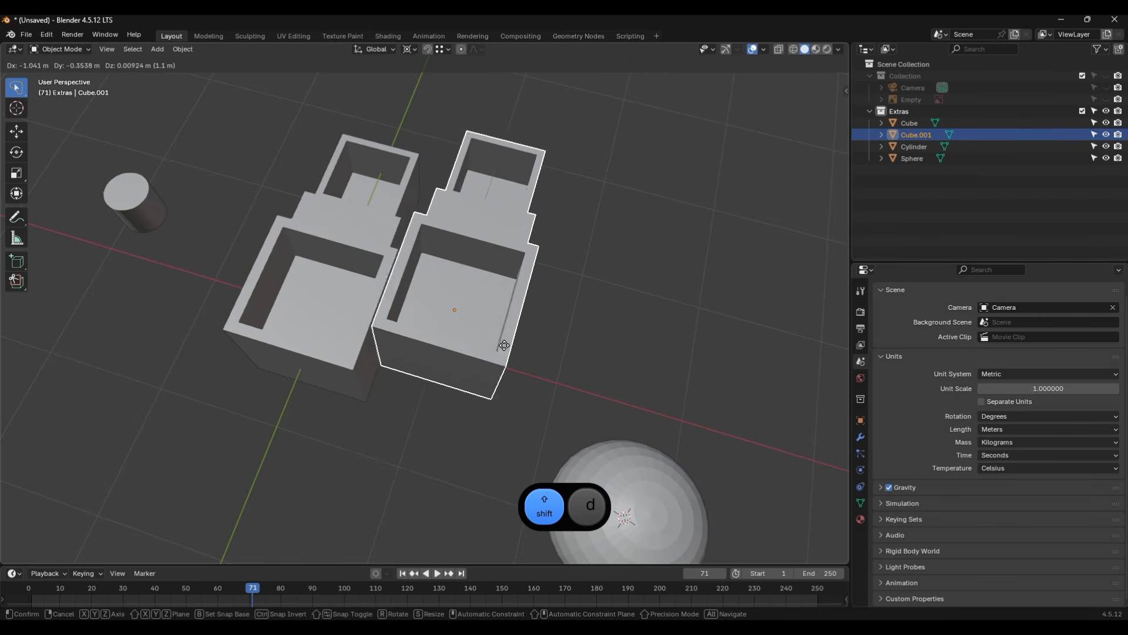
right_click(501, 400)
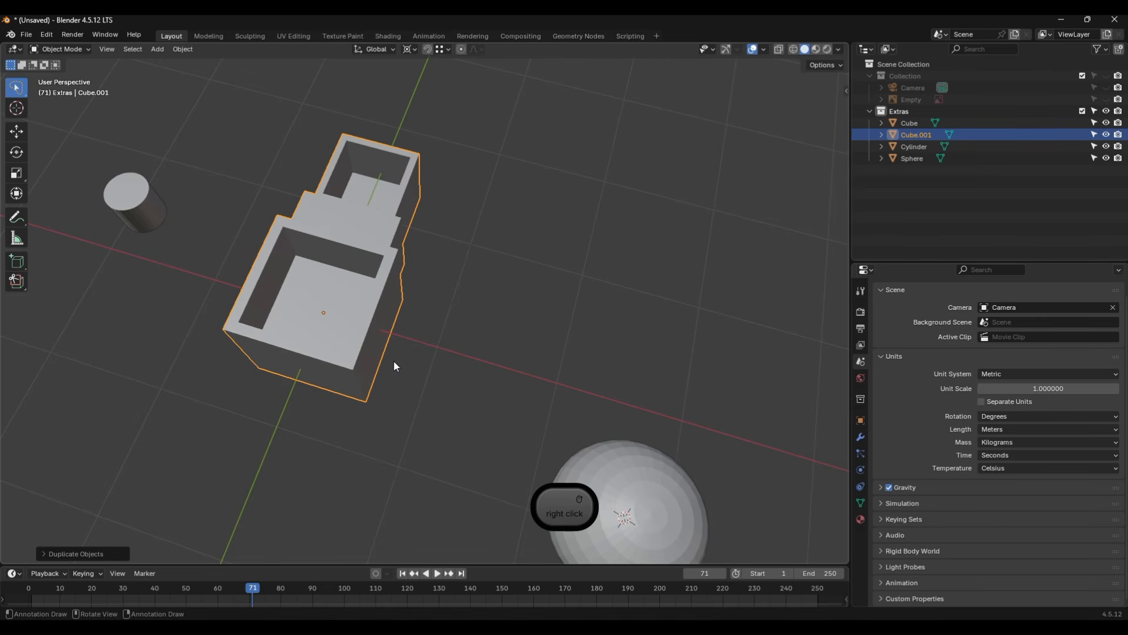
key(g)
key(x)
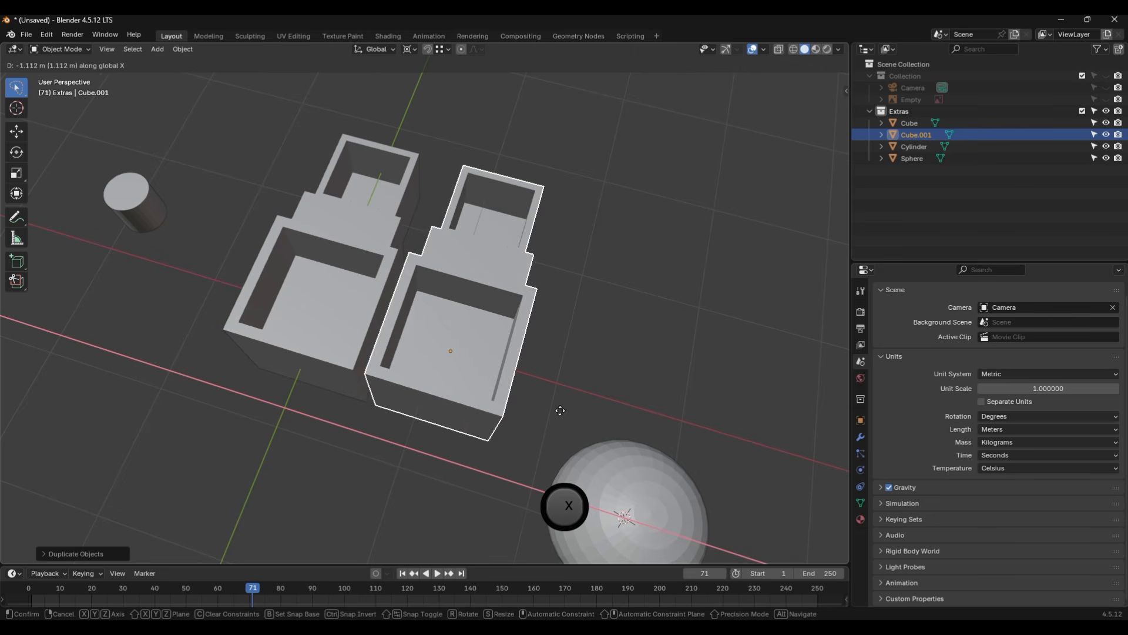
click(289, 421)
Select both box objects together and duplicate them, placing the copies alongside to make a grid of four columns and two rows
scroll(305, 418, down, 4)
middle_drag(326, 414, 306, 429)
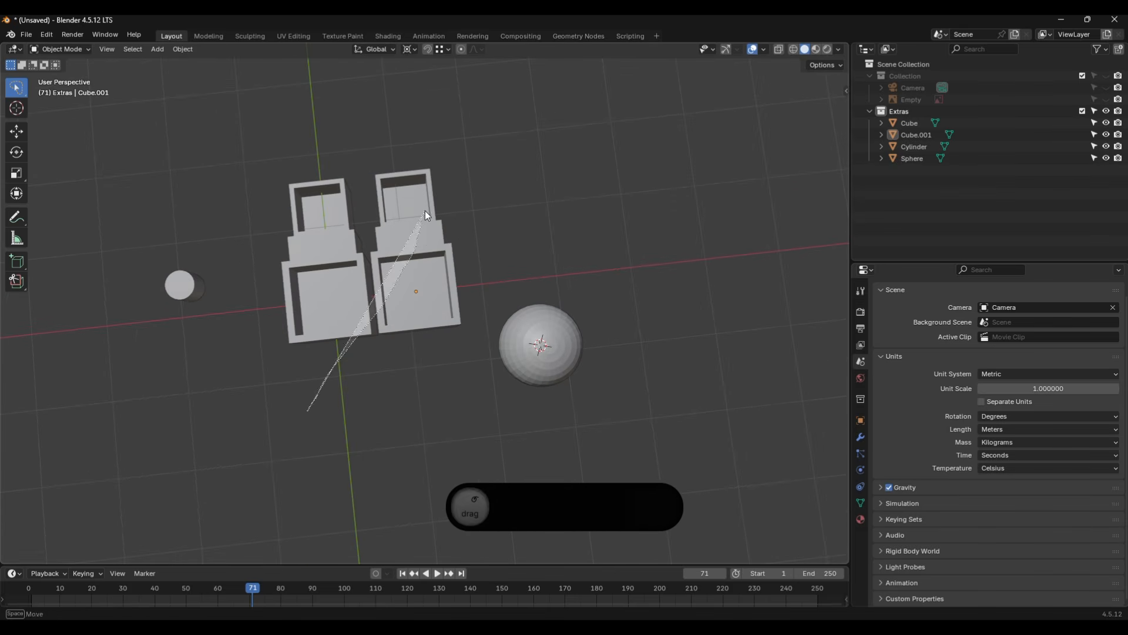
drag(267, 142, 503, 412)
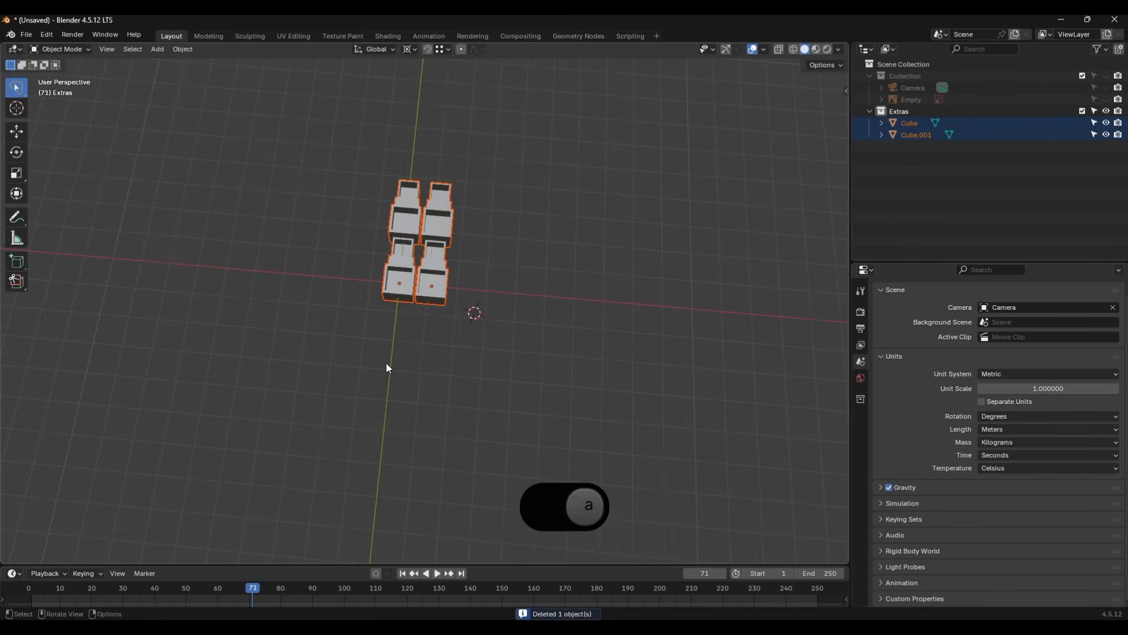
key(shift+d)
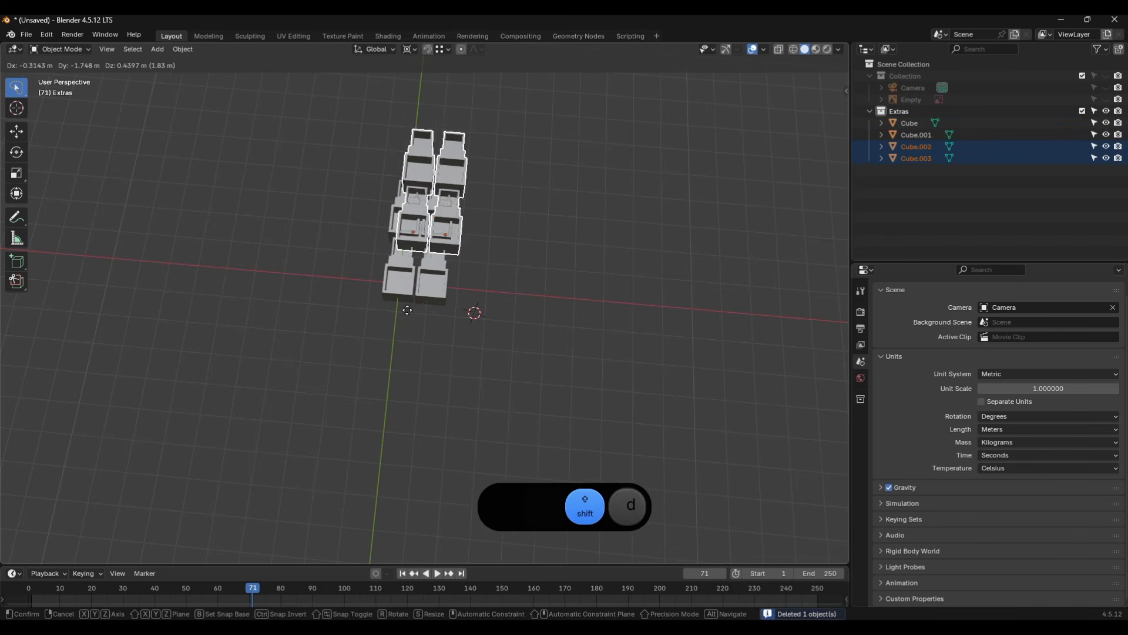
click(450, 378)
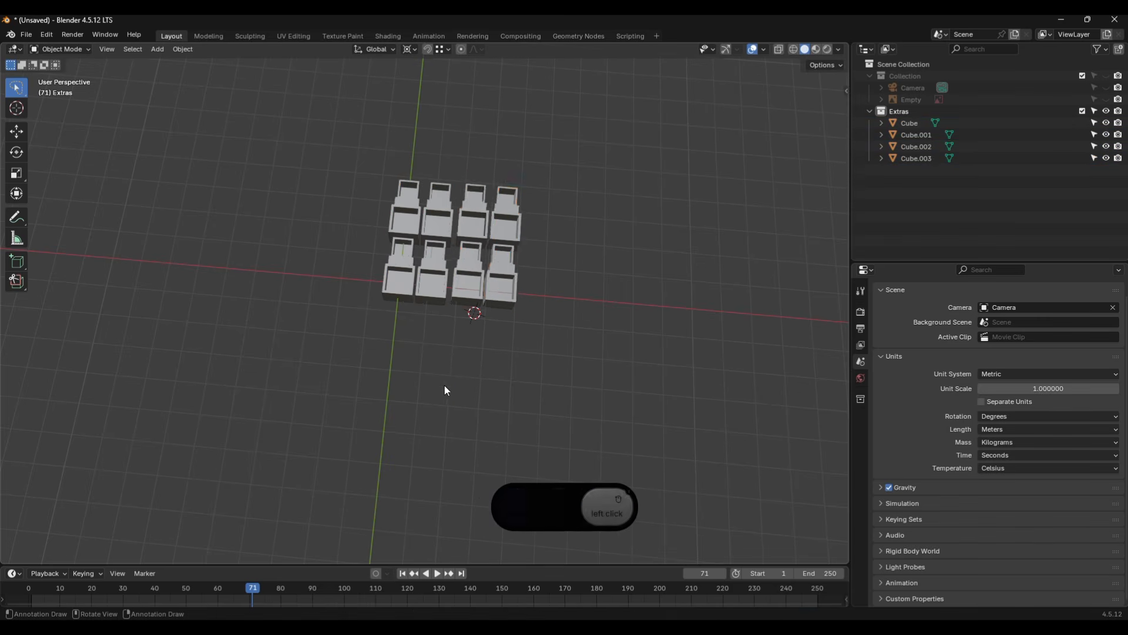
middle_drag(444, 385, 469, 354)
scroll(416, 350, up, 3)
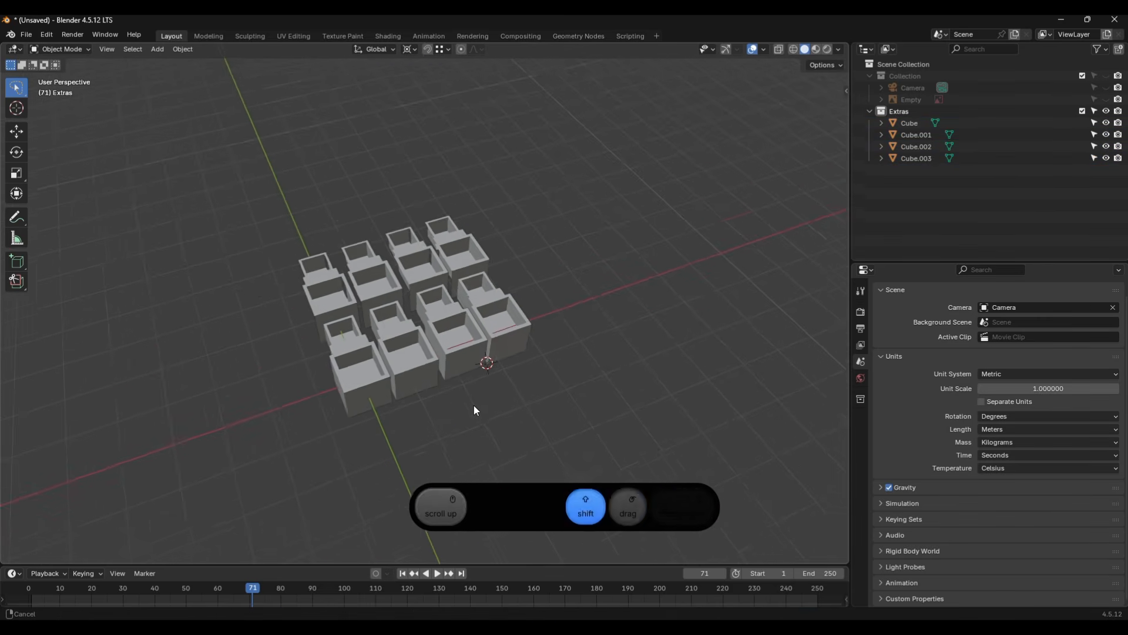
middle_drag(435, 425, 403, 337)
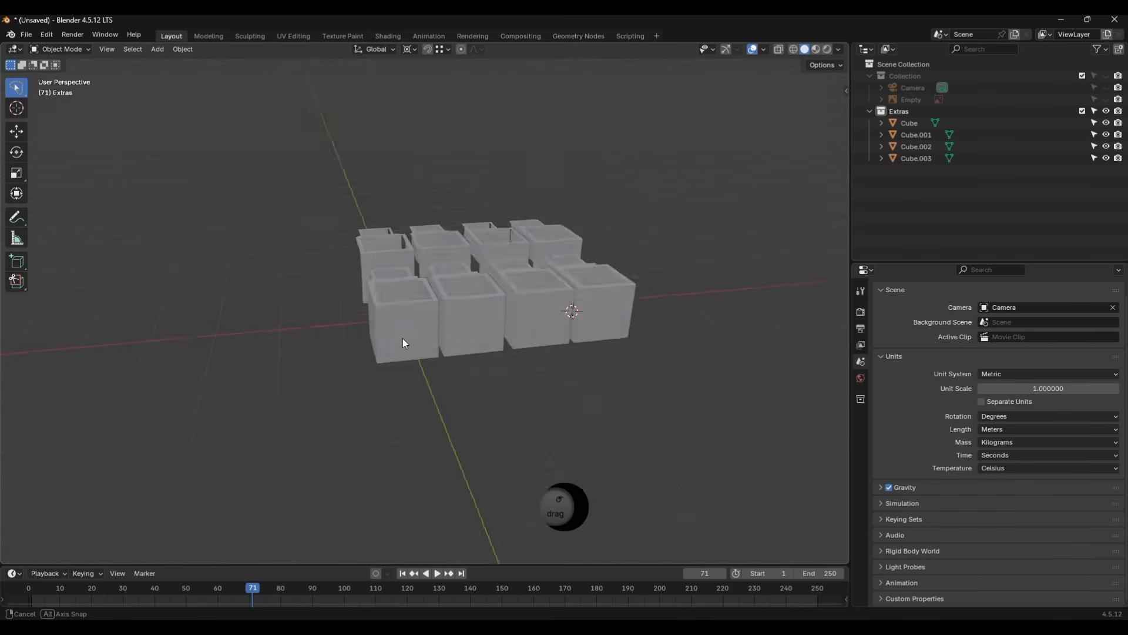
middle_drag(479, 322, 429, 404)
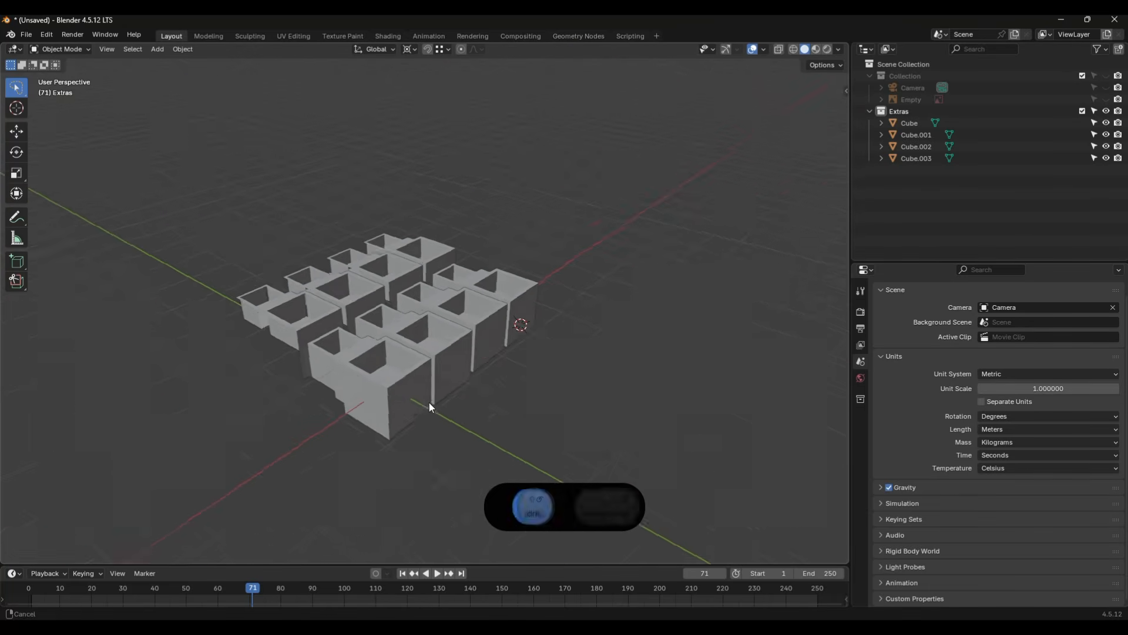
Select all the stepped box objects and duplicate them, placing the copies about 4.7 m along the X axis beside the originals
shift+middle_drag(395, 445, 332, 396)
scroll(361, 430, up, 3)
scroll(361, 430, down, 3)
scroll(333, 396, up, 1)
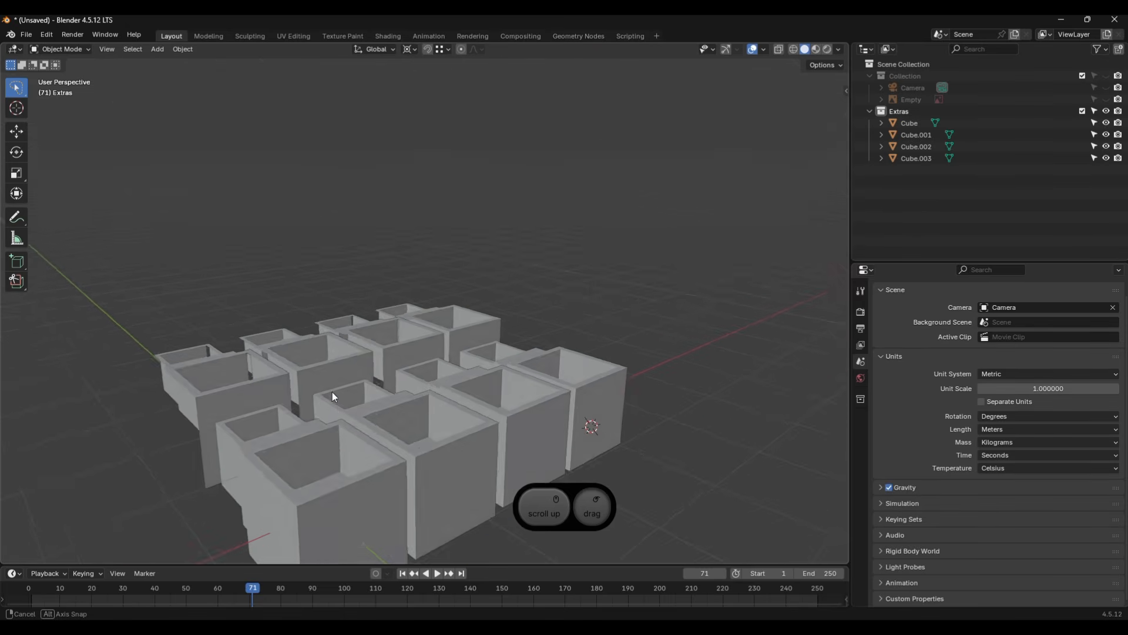
middle_drag(343, 435, 284, 352)
scroll(283, 352, down, 3)
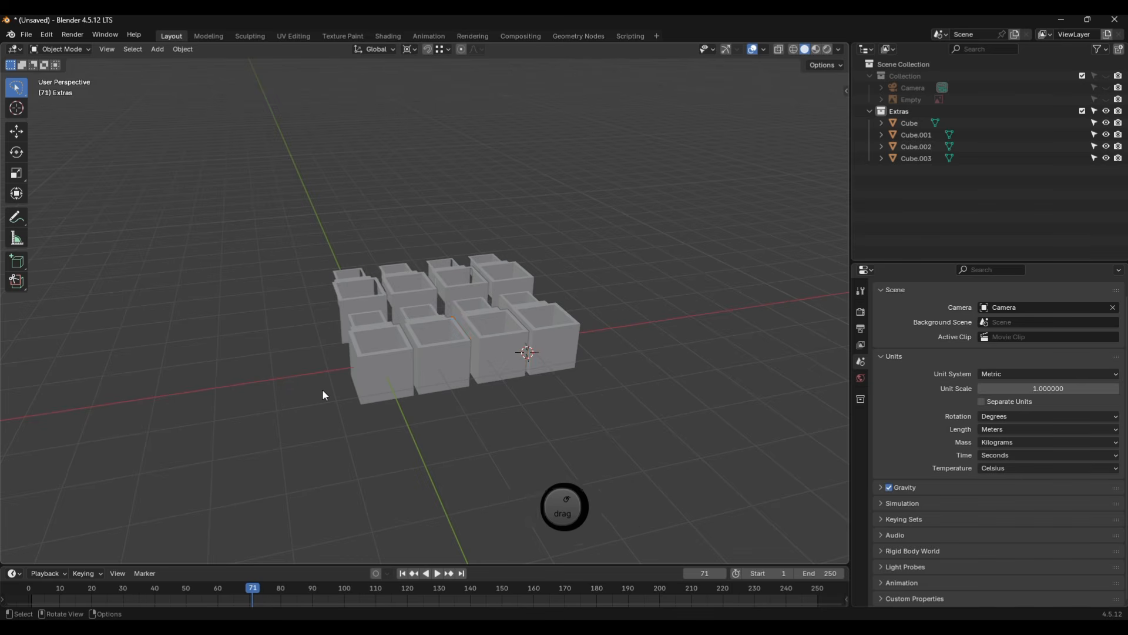
key(a)
key(shift+d)
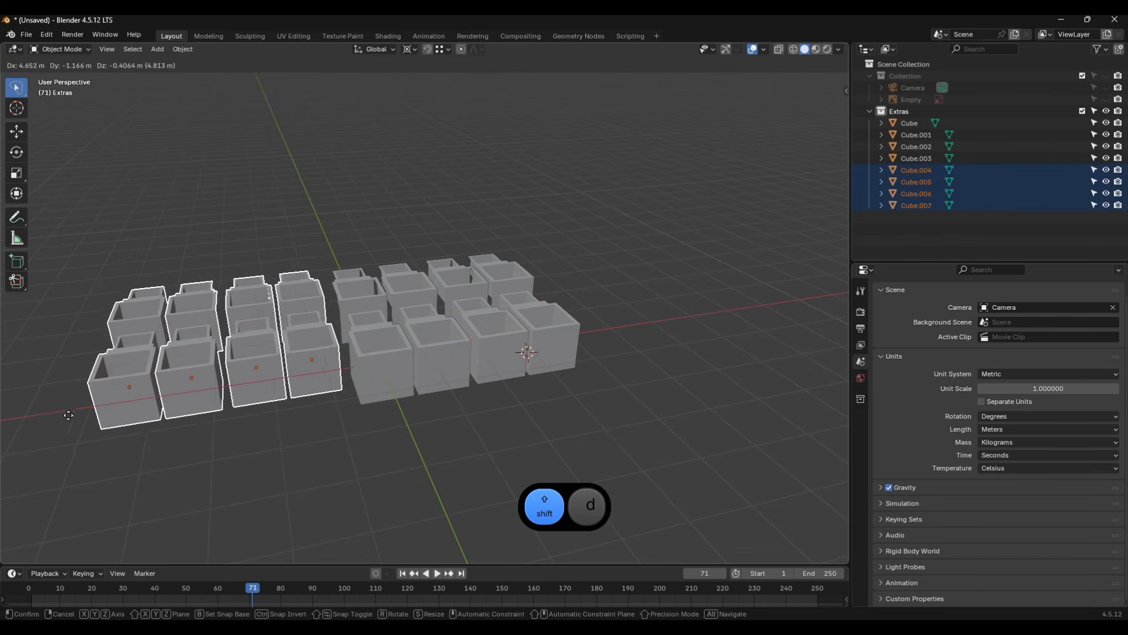
Select every box object and duplicate the whole set, placing the copies alongside in the Y direction, and clear the selection
scroll(84, 442, down, 2)
middle_drag(84, 442, 188, 423)
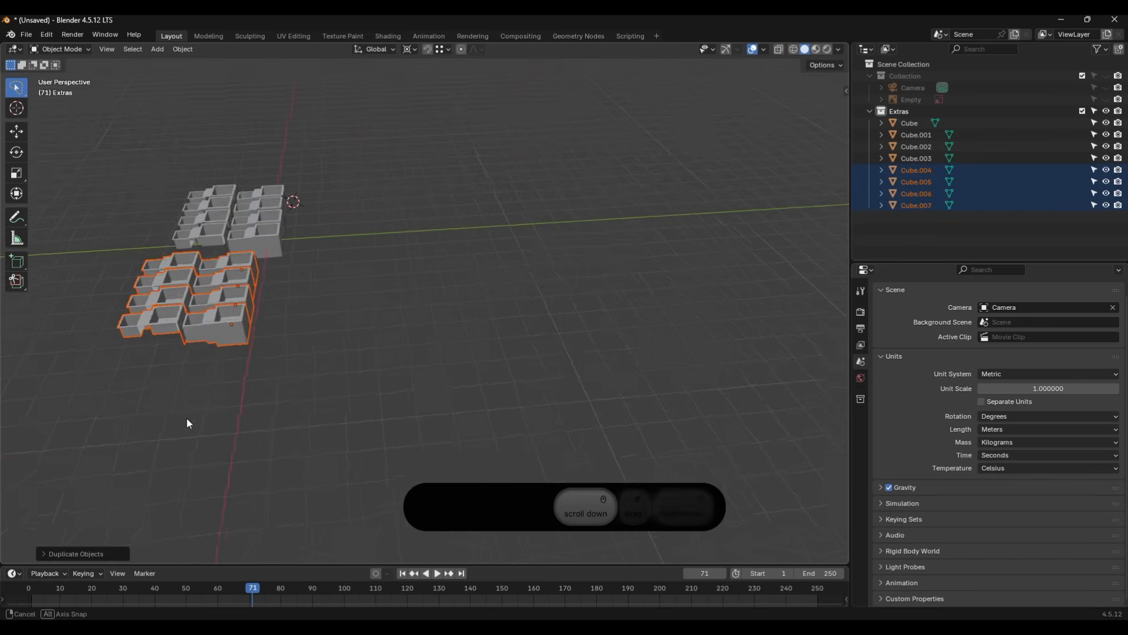
key(a)
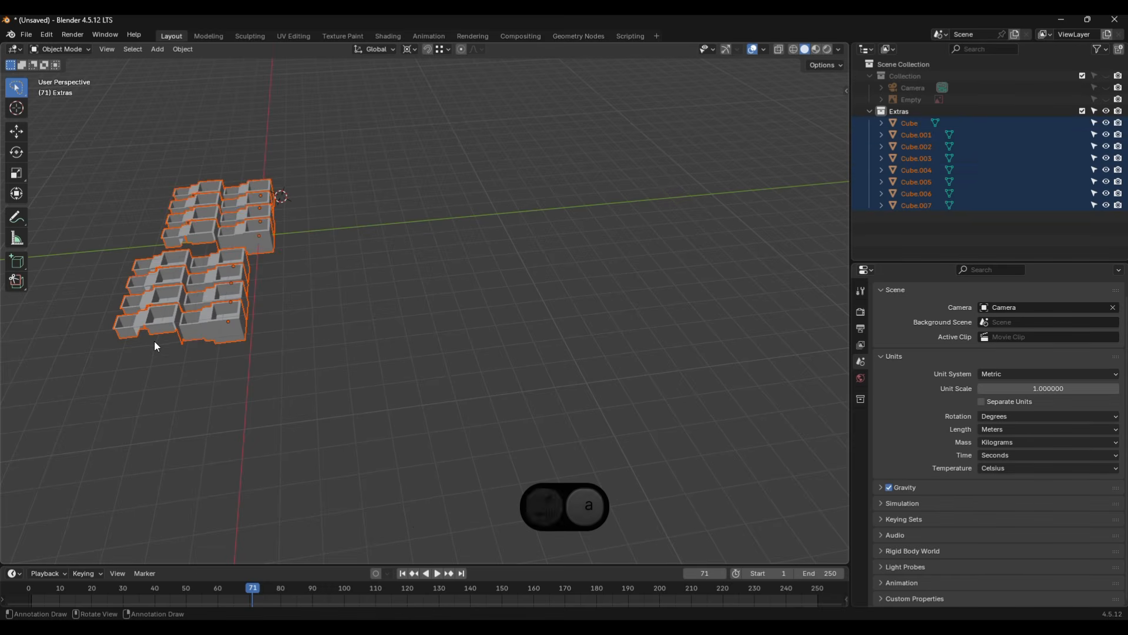
key(shift+d)
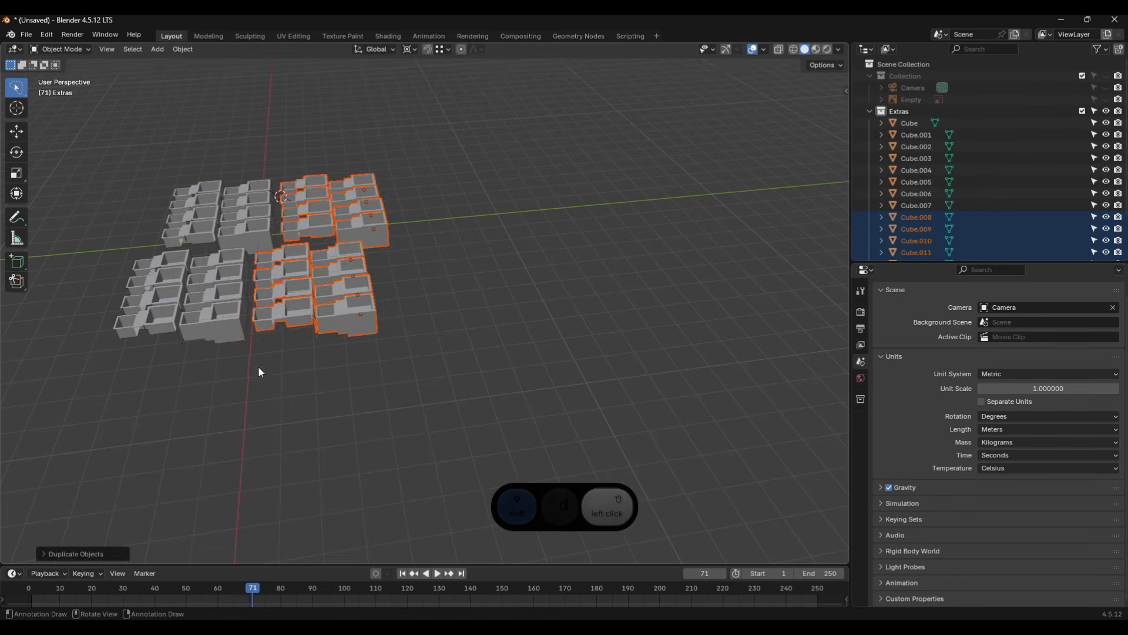
click(260, 372)
middle_drag(260, 372, 247, 395)
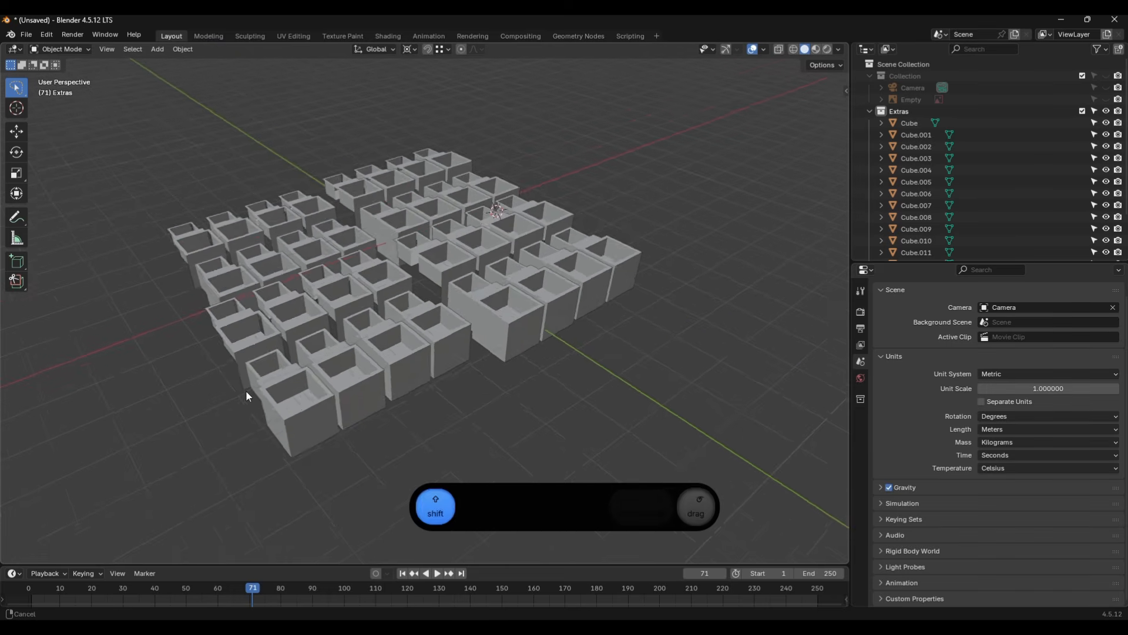
scroll(269, 331, up, 4)
middle_drag(270, 331, 551, 268)
scroll(404, 270, down, 5)
scroll(417, 280, up, 5)
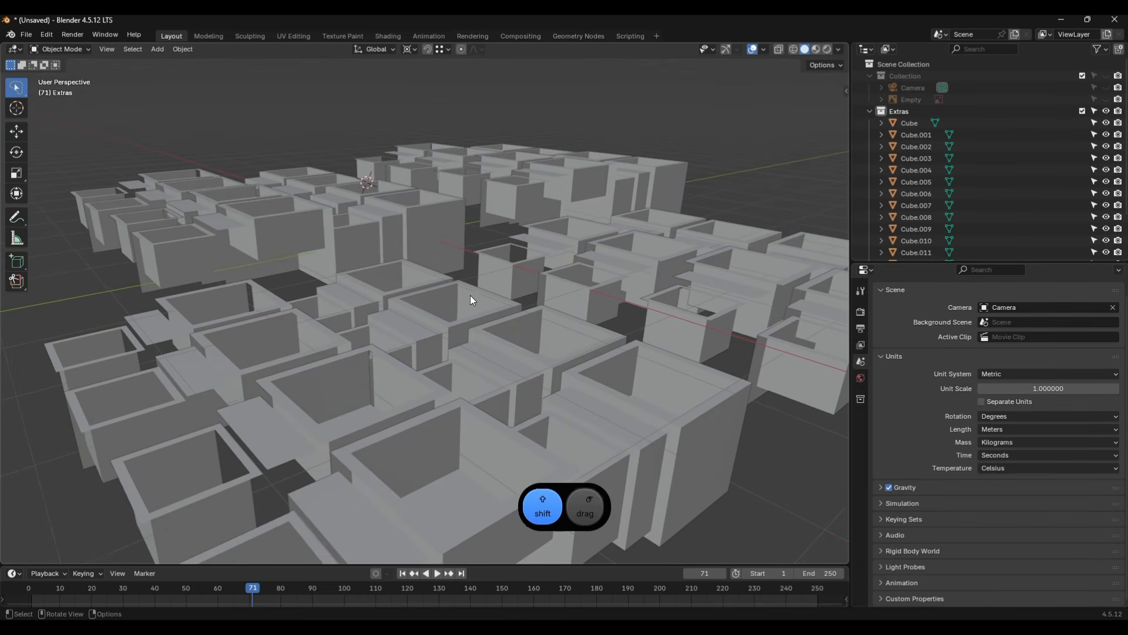
middle_drag(472, 300, 422, 267)
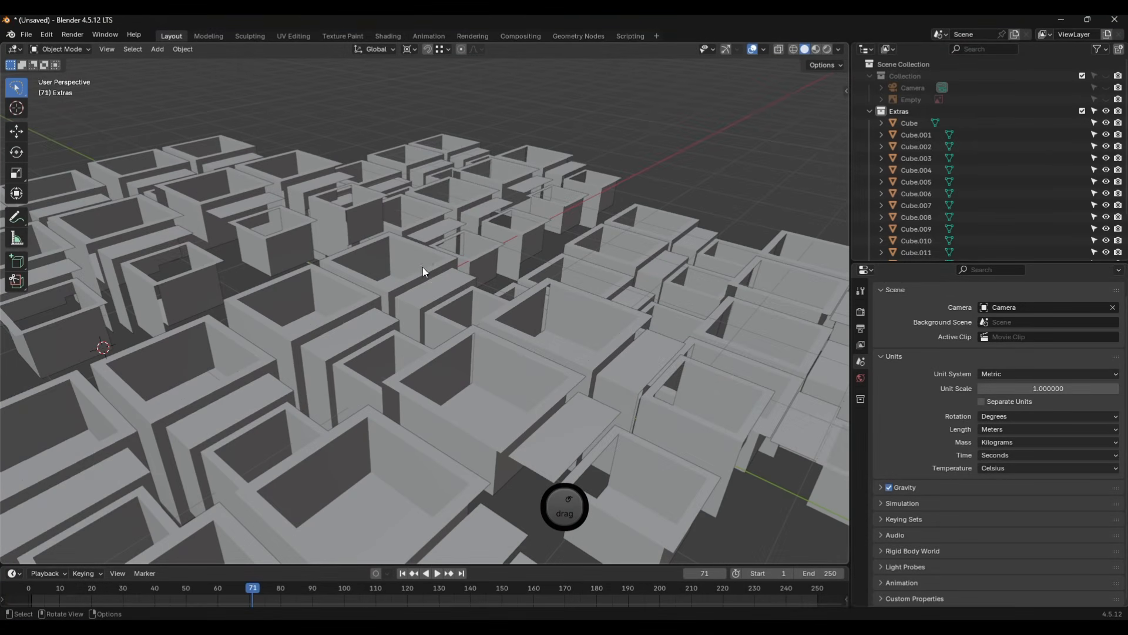